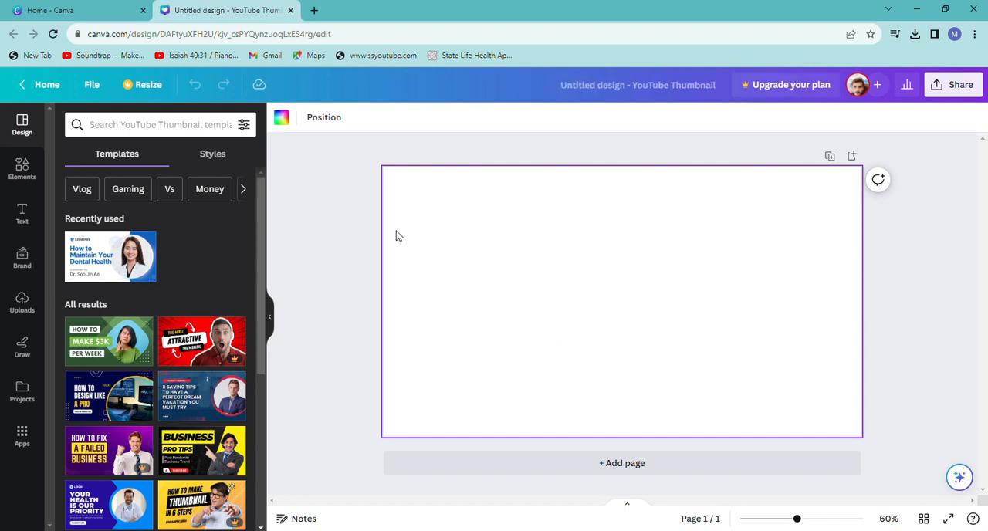
# Fill the page background with black and add a heading that reads "START".
pyautogui.click(281, 117)
pyautogui.click(70, 328)
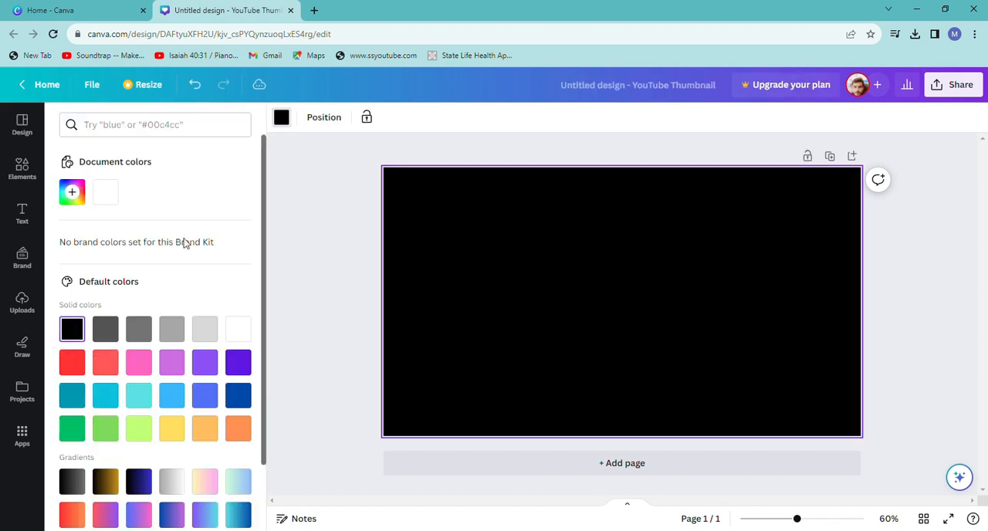
pyautogui.click(21, 214)
pyautogui.click(192, 255)
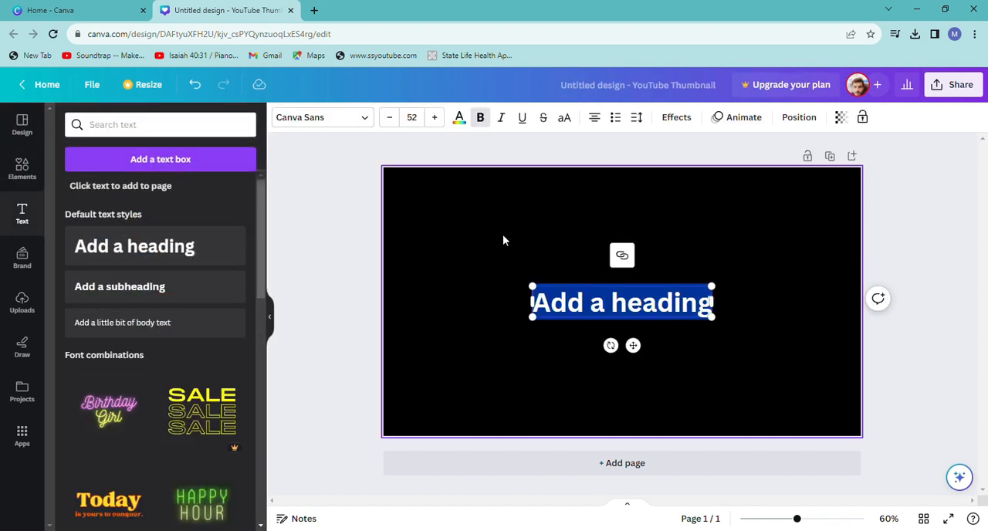
pyautogui.press('BackSpace')
pyautogui.write('START')
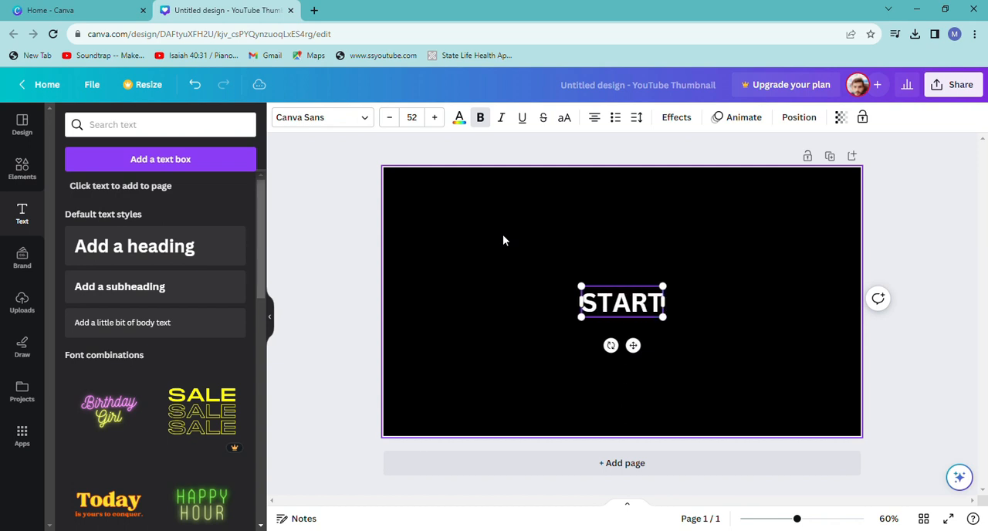
# Enlarge the START heading to font size 130 and move it near the page's upper edge.
pyautogui.moveTo(663, 317); pyautogui.dragTo(763, 370)
pyautogui.click(764, 370)
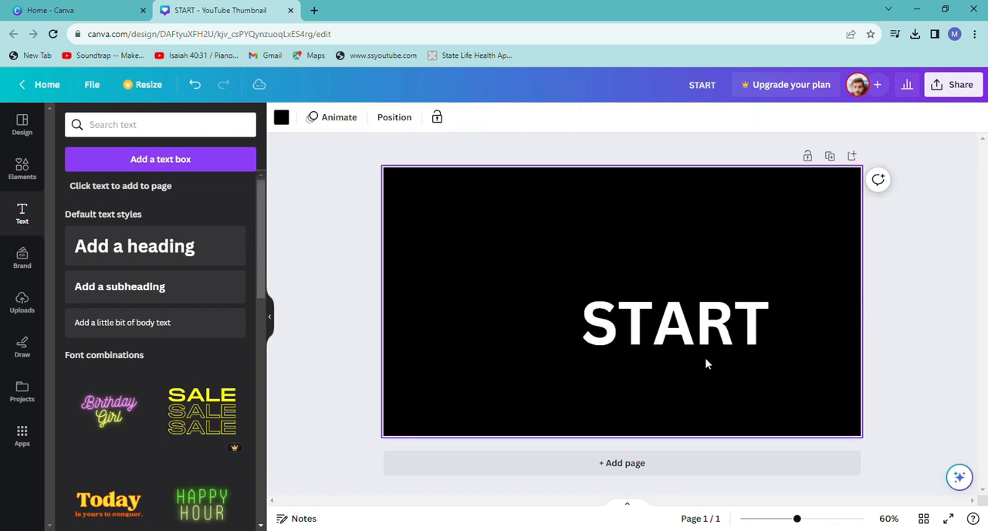
pyautogui.moveTo(690, 328); pyautogui.dragTo(604, 229)
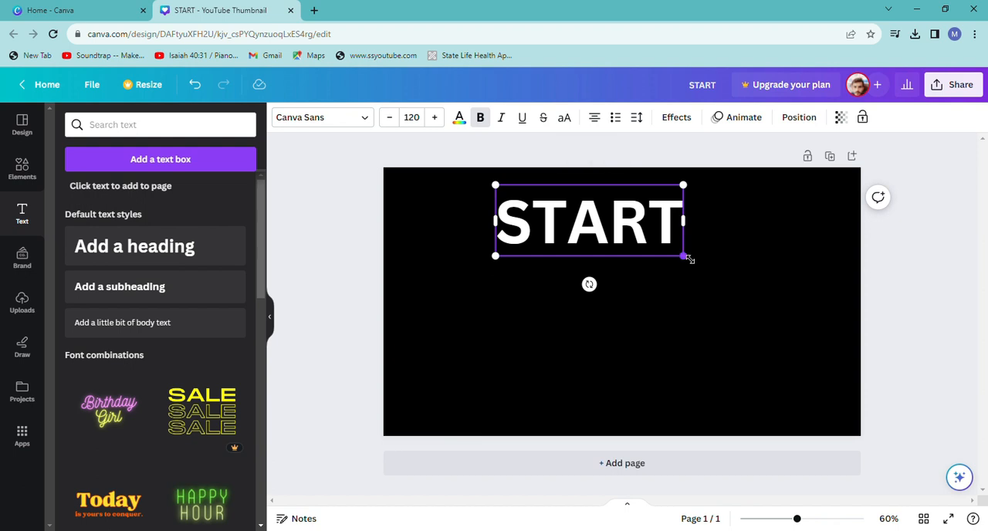
pyautogui.moveTo(689, 259); pyautogui.dragTo(700, 265)
# Change the START heading's font to Lava Pro Grunge and enlarge it to size 230.
pyautogui.doubleClick(647, 225)
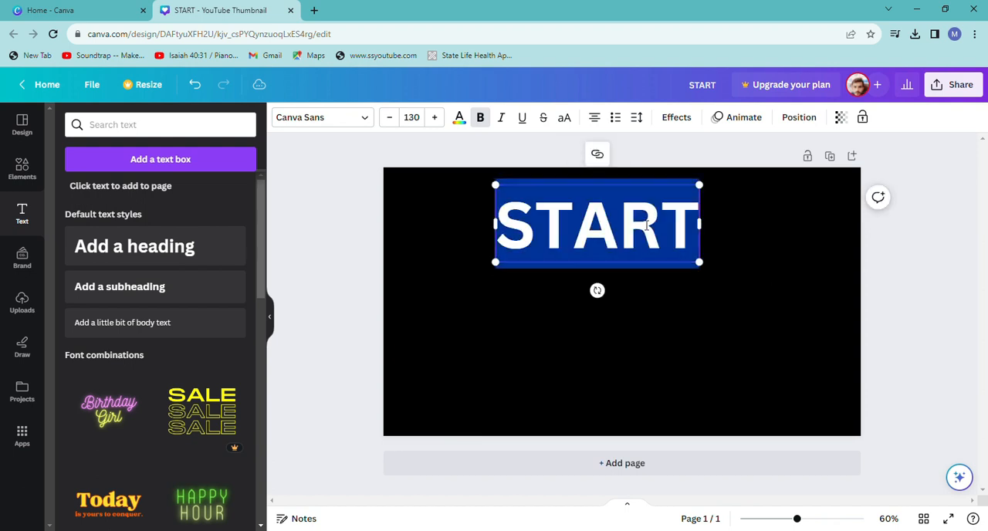
pyautogui.click(344, 128)
pyautogui.click(144, 159)
pyautogui.click(100, 249)
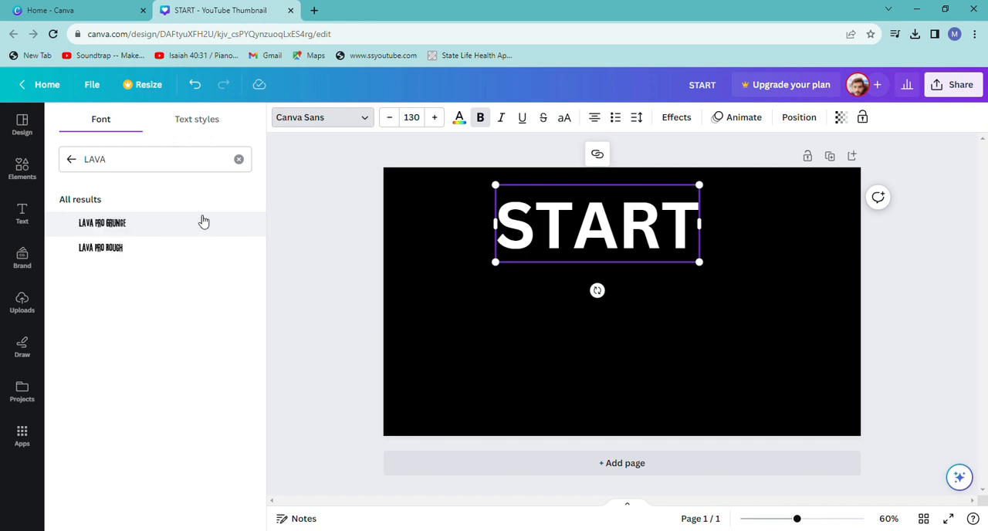
pyautogui.click(203, 222)
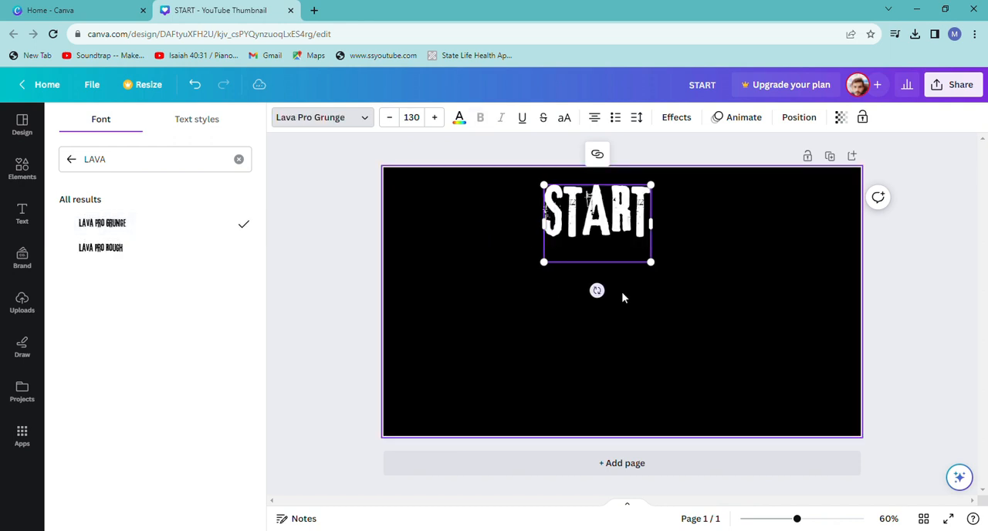
pyautogui.moveTo(659, 268); pyautogui.dragTo(740, 324)
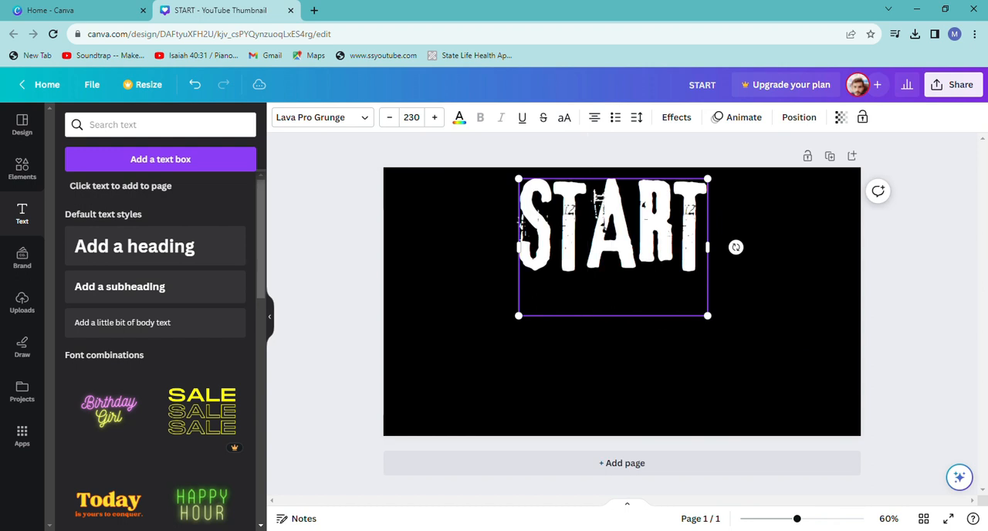
pyautogui.click(722, 306)
# Duplicate the START heading, place the copy below it, and replace its text with "BEFORE YOU ARE".
pyautogui.click(665, 300)
pyautogui.click(590, 347)
pyautogui.moveTo(672, 295); pyautogui.dragTo(662, 381)
pyautogui.click(685, 366)
pyautogui.press('BackSpace')
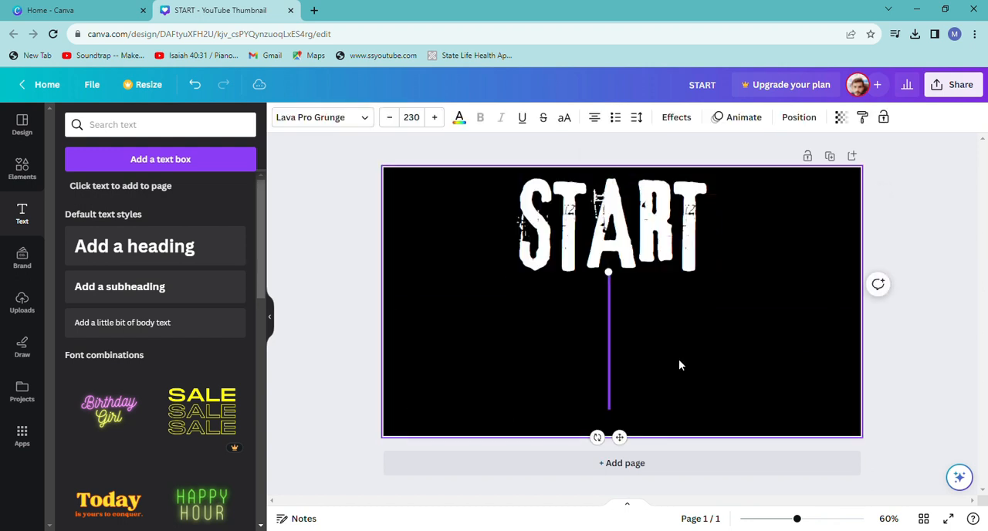
pyautogui.write('BEFO')
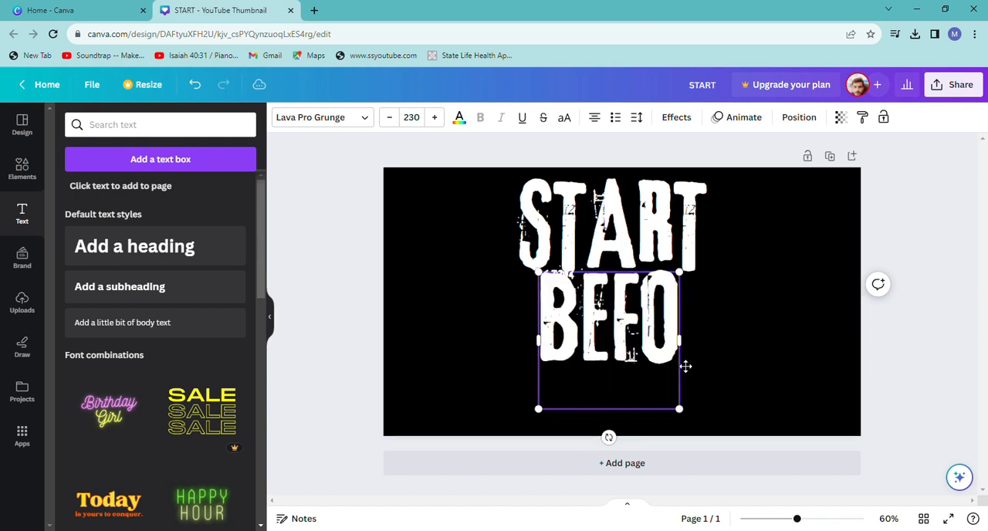
pyautogui.write('RE Y')
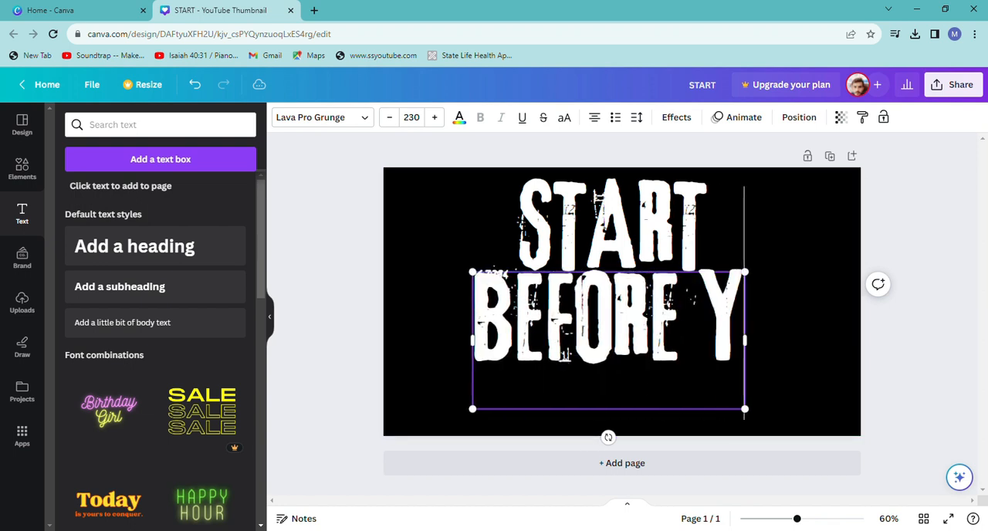
pyautogui.write('OU ARE')
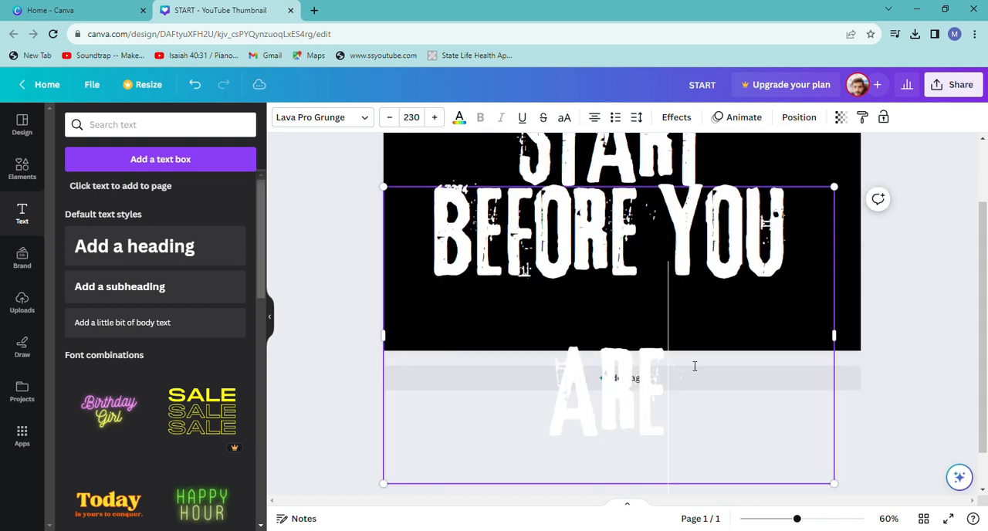
# Fit BEFORE YOU ARE on one line, scale it to about size 85.3, and place it directly under START.
pyautogui.moveTo(387, 345); pyautogui.dragTo(324, 339)
pyautogui.moveTo(325, 274); pyautogui.dragTo(562, 337)
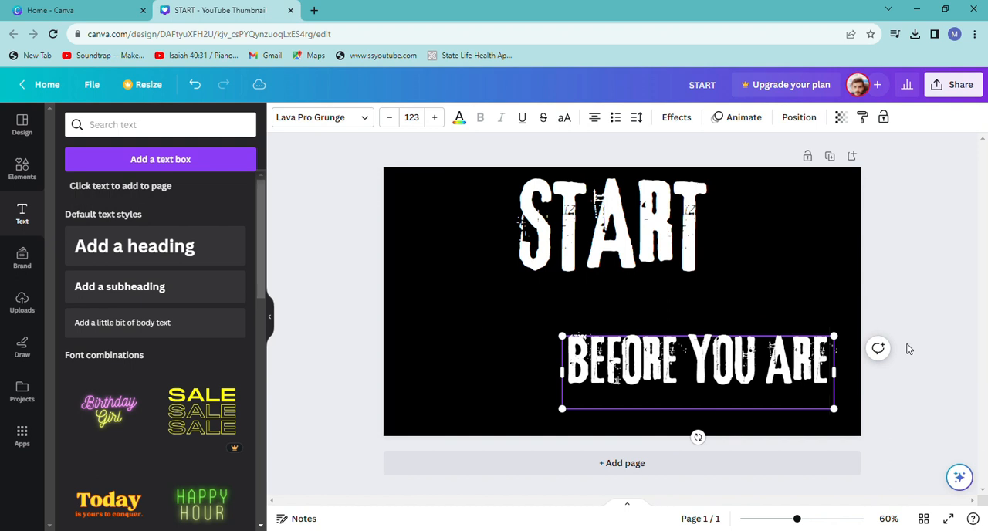
pyautogui.moveTo(772, 370); pyautogui.dragTo(701, 322)
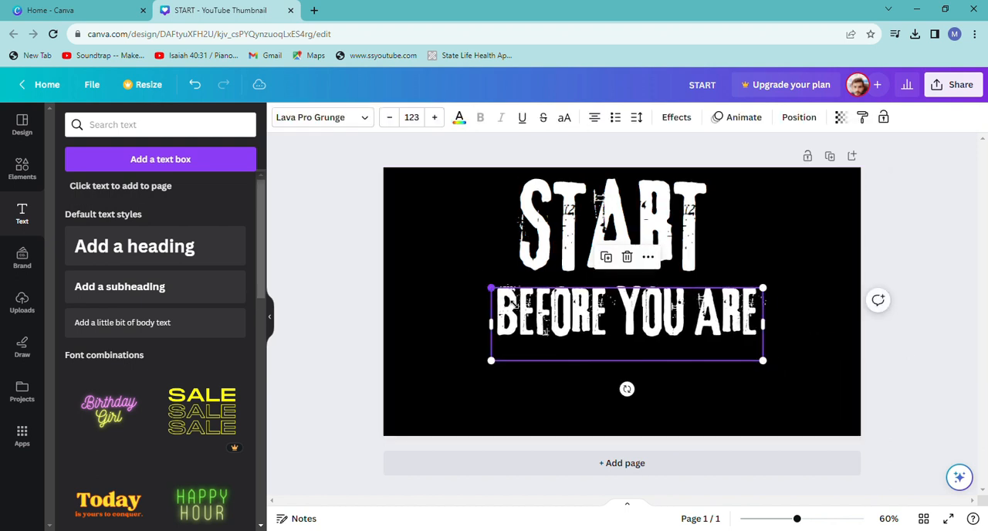
pyautogui.moveTo(491, 288); pyautogui.dragTo(553, 295)
pyautogui.moveTo(690, 332); pyautogui.dragTo(711, 335)
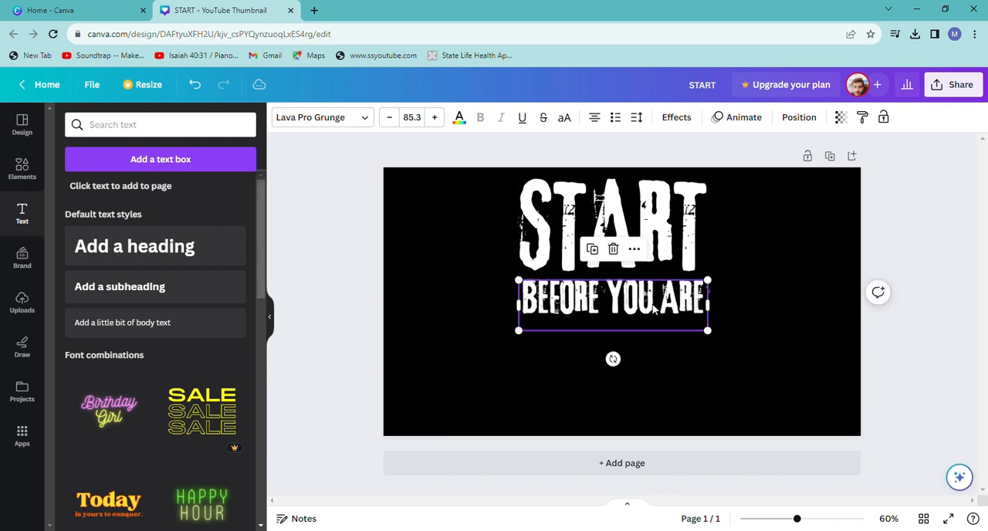
# Fine-tune the BEFORE YOU ARE line to size 82.7 and align its left edge with START.
pyautogui.moveTo(663, 312); pyautogui.dragTo(657, 309)
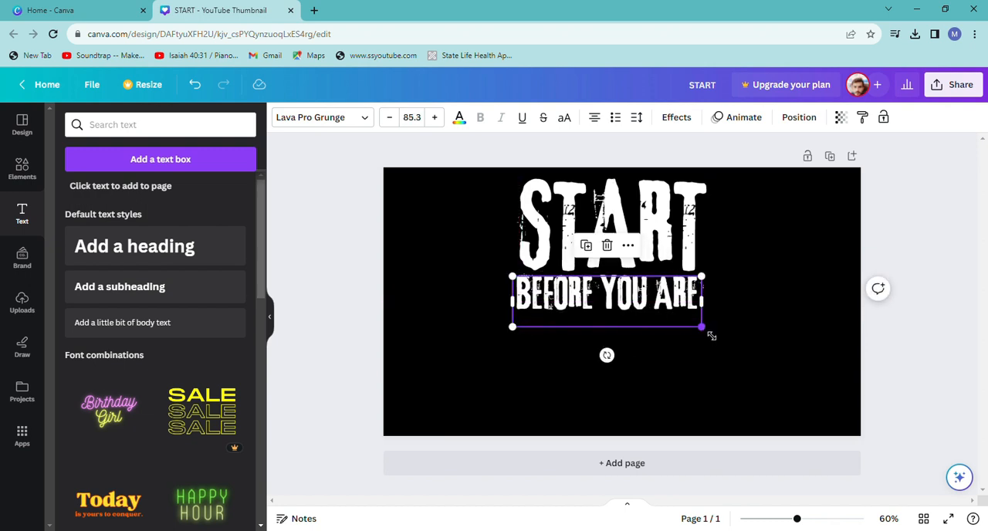
pyautogui.moveTo(711, 336); pyautogui.dragTo(706, 329)
pyautogui.moveTo(660, 308)
pyautogui.mouseDown()
pyautogui.moveTo(669, 320)
pyautogui.moveTo(661, 313)
pyautogui.mouseUp()
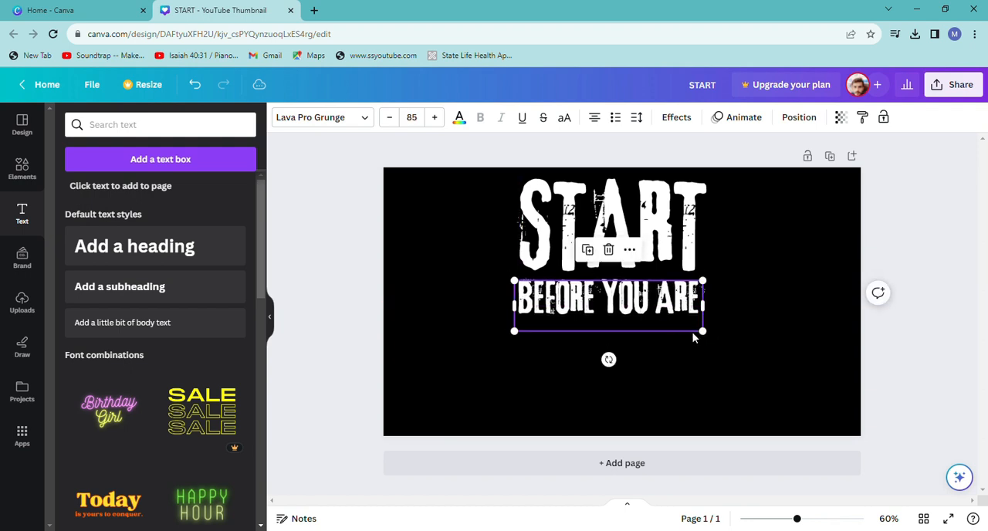
pyautogui.moveTo(705, 340); pyautogui.dragTo(699, 331)
pyautogui.click(712, 321)
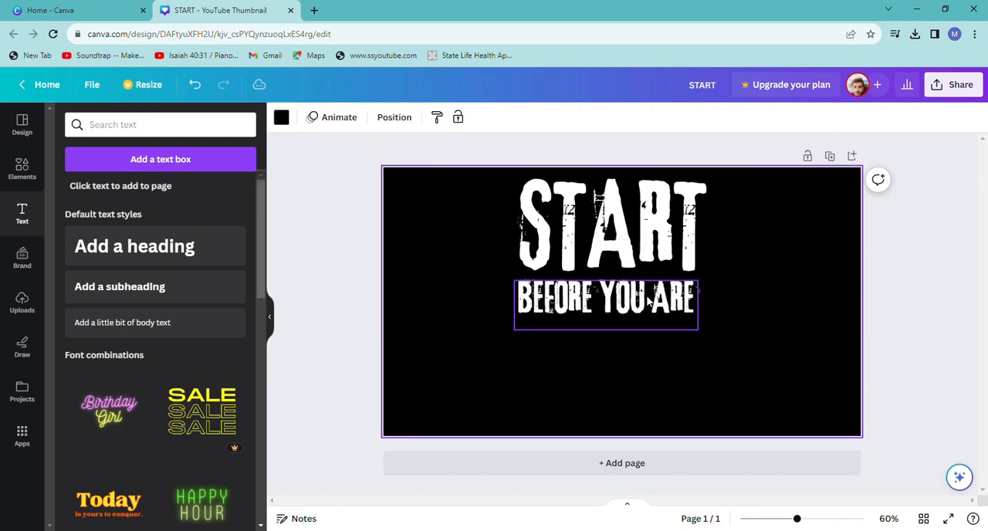
pyautogui.moveTo(660, 305); pyautogui.dragTo(657, 303)
pyautogui.click(738, 299)
# Duplicate the START heading, place the copy below BEFORE YOU ARE, and replace its text with "READY".
pyautogui.click(657, 210)
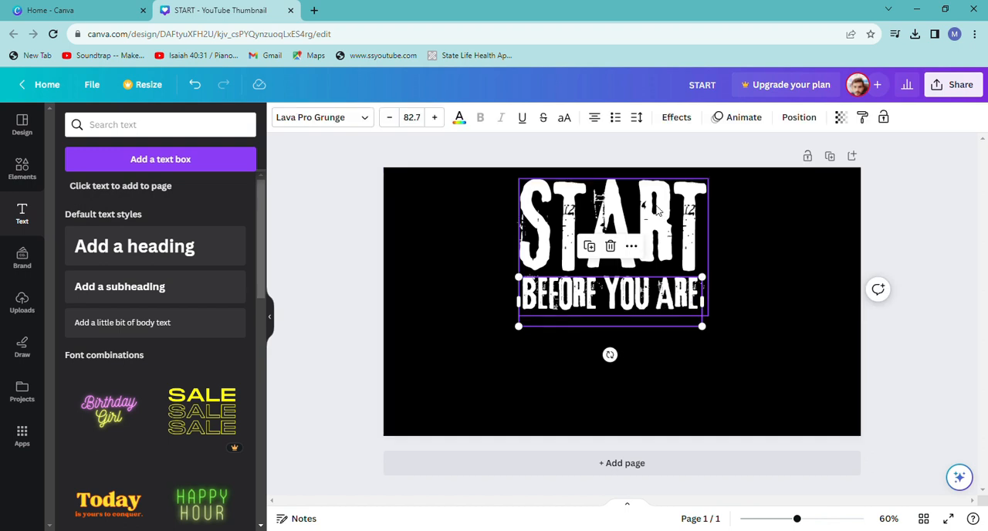
pyautogui.click(592, 347)
pyautogui.moveTo(666, 245); pyautogui.dragTo(660, 386)
pyautogui.doubleClick(660, 386)
pyautogui.press('BackSpace')
pyautogui.write('RE')
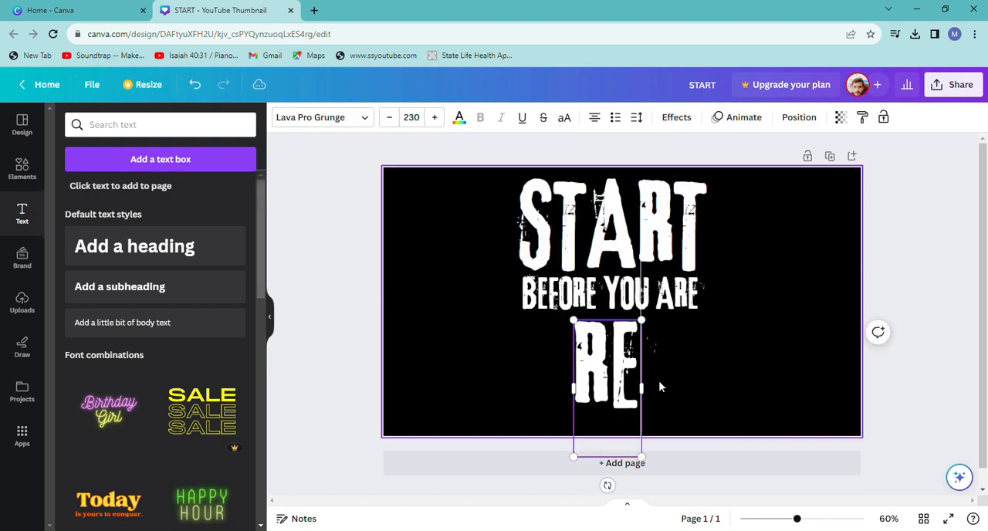
pyautogui.write('ADY')
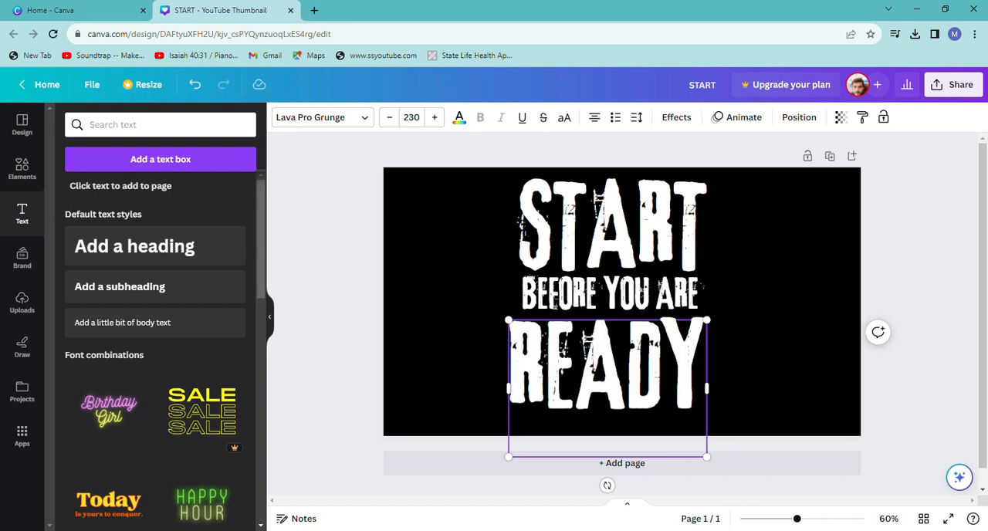
pyautogui.hotkey('ctrl', 'a')
pyautogui.click(748, 373)
# Scale READY down to size 213 and align it under BEFORE YOU ARE at the same width.
pyautogui.click(517, 336)
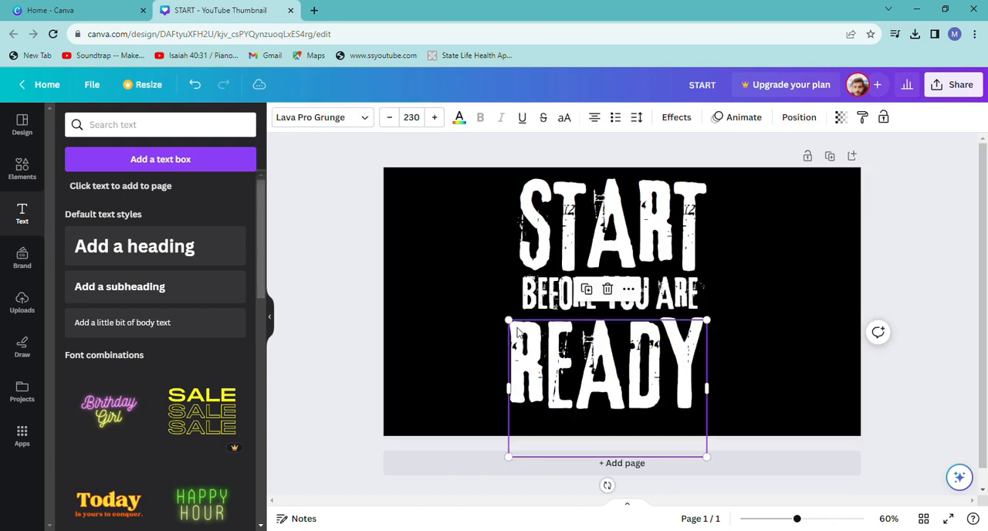
pyautogui.moveTo(508, 318); pyautogui.dragTo(524, 329)
pyautogui.moveTo(627, 385)
pyautogui.mouseDown()
pyautogui.moveTo(625, 369)
pyautogui.moveTo(623, 378)
pyautogui.mouseUp()
pyautogui.moveTo(525, 330); pyautogui.dragTo(522, 326)
pyautogui.moveTo(611, 363); pyautogui.dragTo(611, 363)
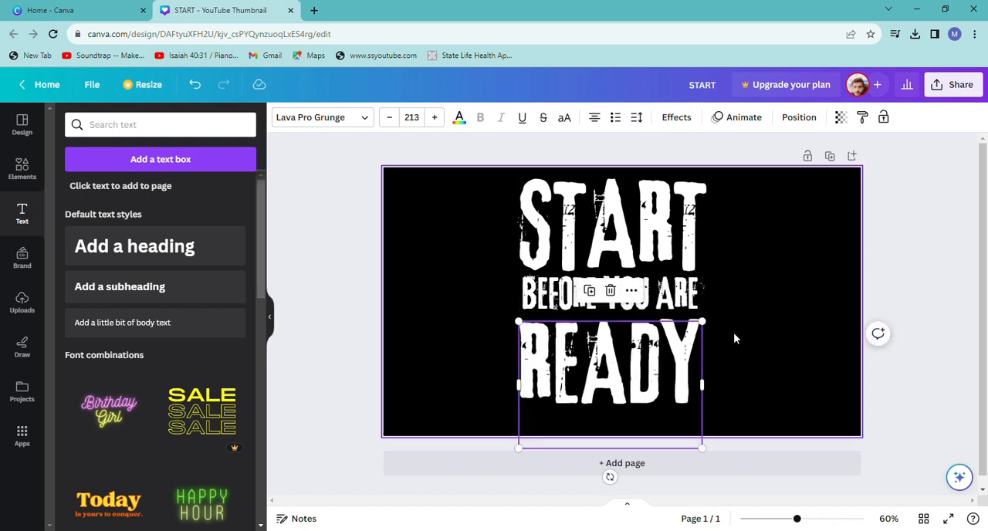
# Duplicate the page and change the font of START on page 2 to Lava Pro Rough.
pyautogui.click(711, 266)
pyautogui.click(829, 156)
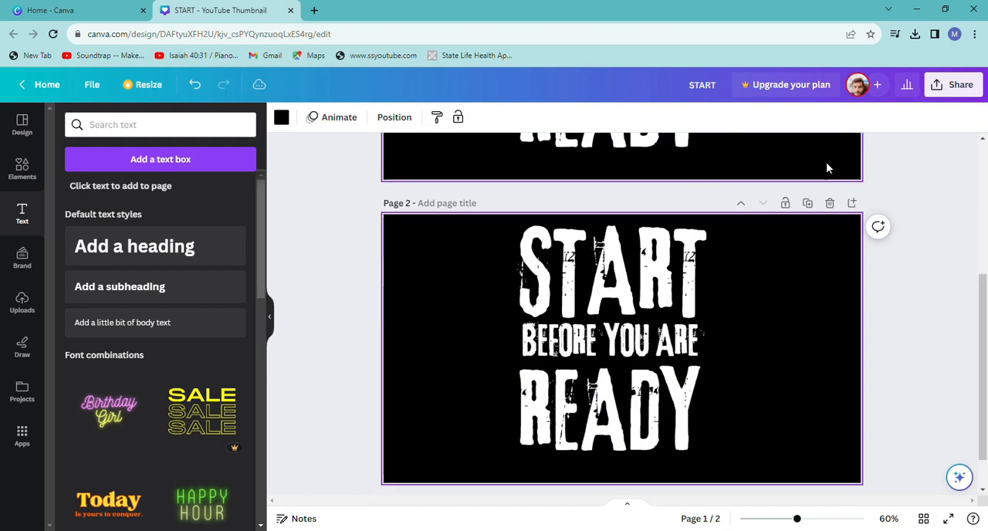
pyautogui.click(641, 239)
pyautogui.doubleClick(601, 228)
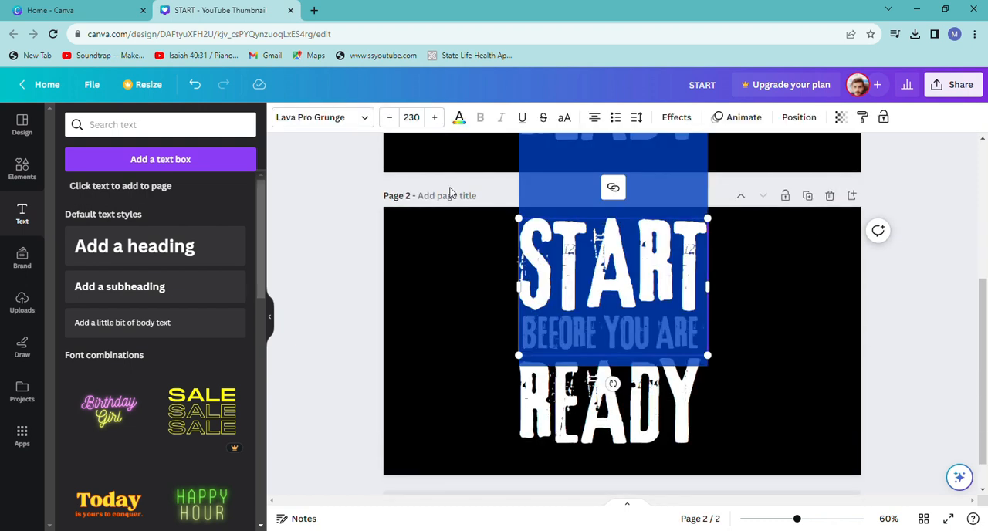
pyautogui.click(364, 120)
pyautogui.click(235, 246)
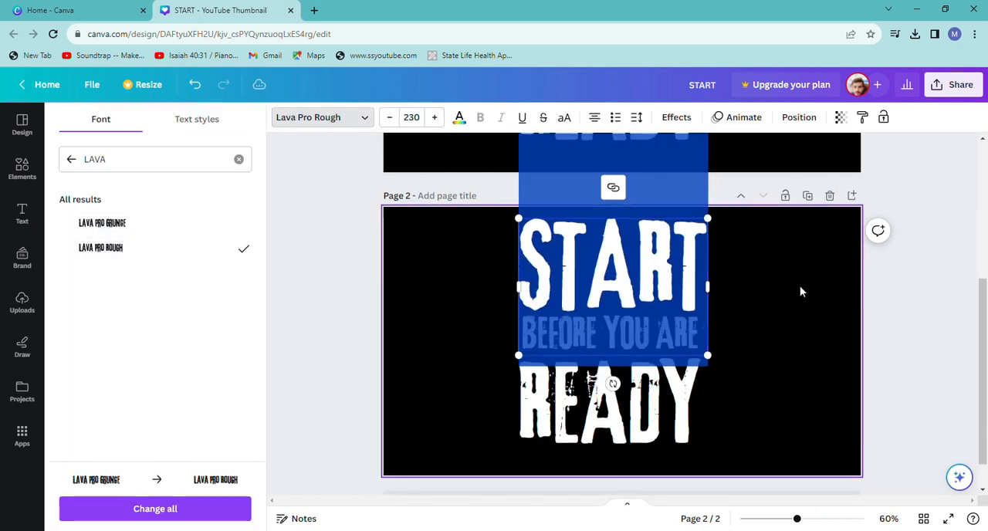
pyautogui.click(803, 292)
# Change the font of READY on page 2 to Lava Pro Rough.
pyautogui.click(650, 375)
pyautogui.doubleClick(645, 386)
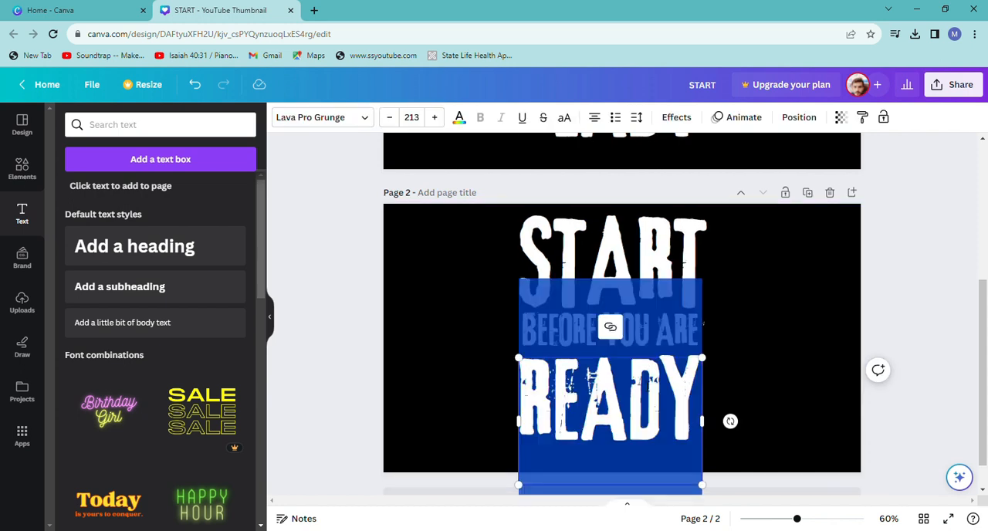
pyautogui.click(365, 118)
pyautogui.click(206, 247)
pyautogui.click(765, 330)
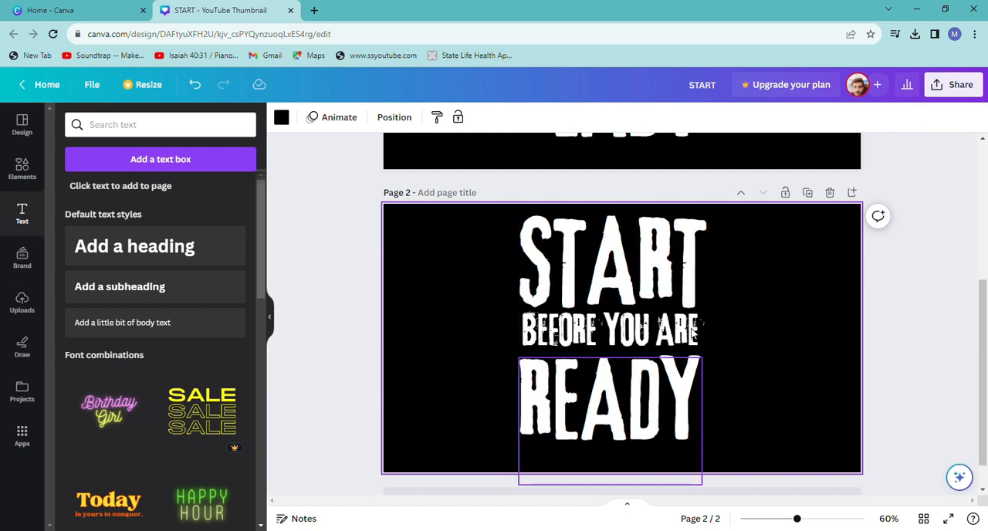
# Shift READY on page 2 out of the way and change BEFORE YOU ARE to Lava Pro Rough.
pyautogui.click(665, 382)
pyautogui.moveTo(664, 382); pyautogui.dragTo(635, 386)
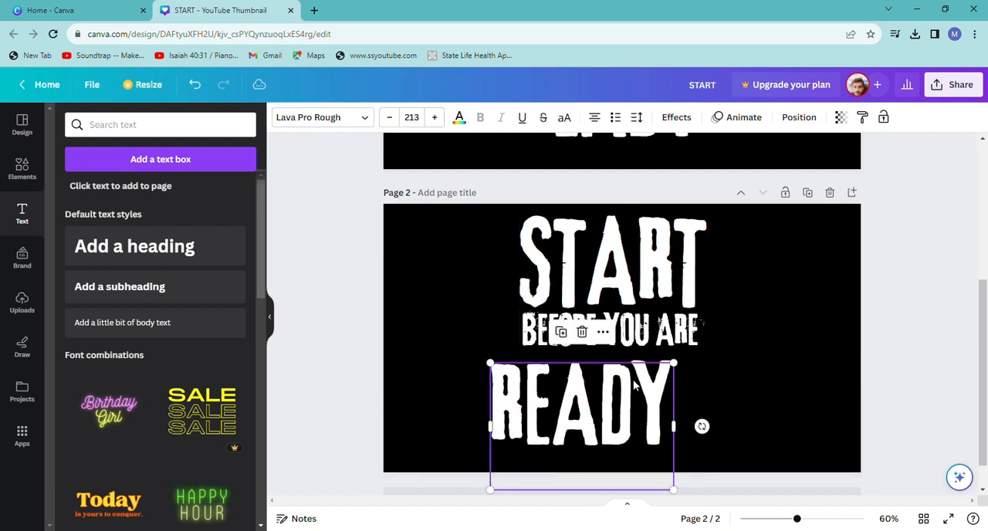
pyautogui.tripleClick(685, 338)
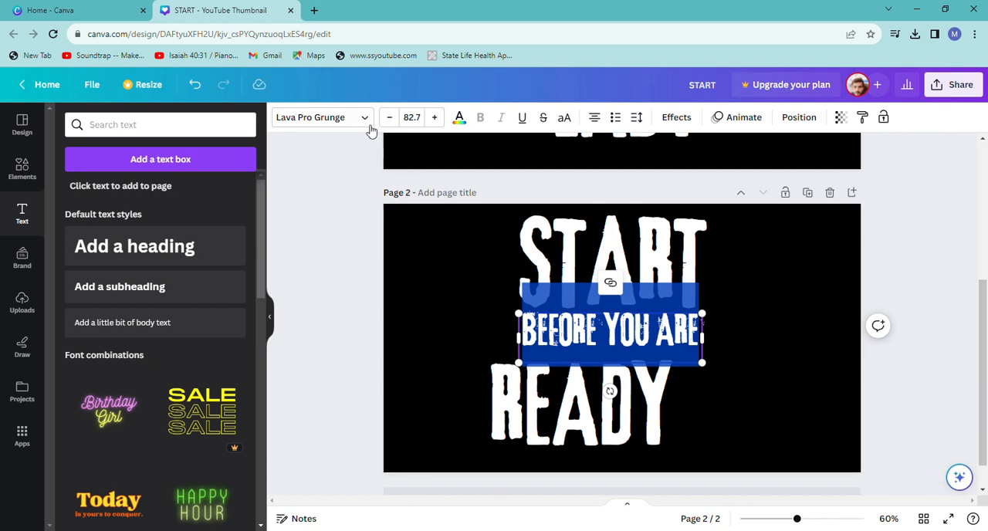
pyautogui.click(365, 117)
pyautogui.click(129, 248)
pyautogui.click(721, 329)
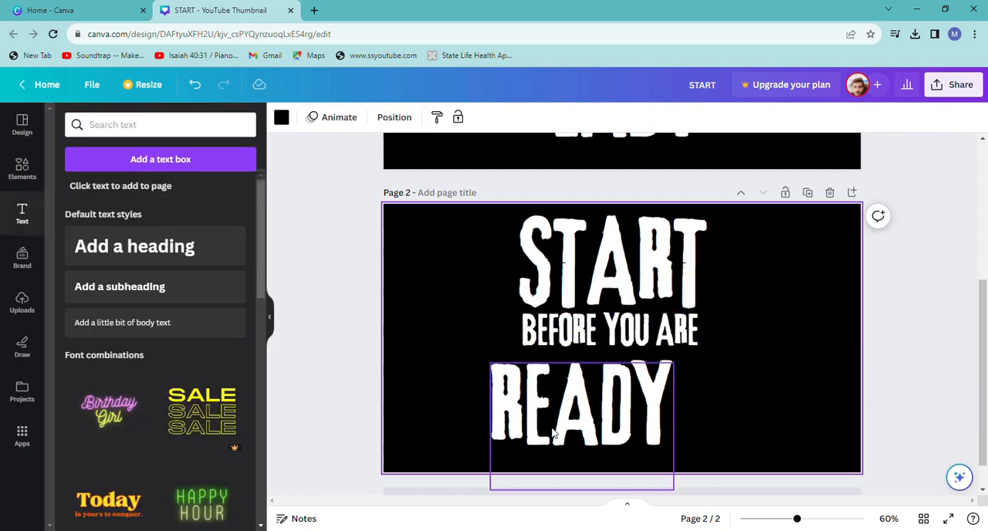
# Move READY on page 2 back beneath BEFORE YOU ARE, aligned with the left edge of START.
pyautogui.moveTo(553, 433); pyautogui.dragTo(582, 434)
pyautogui.click(729, 404)
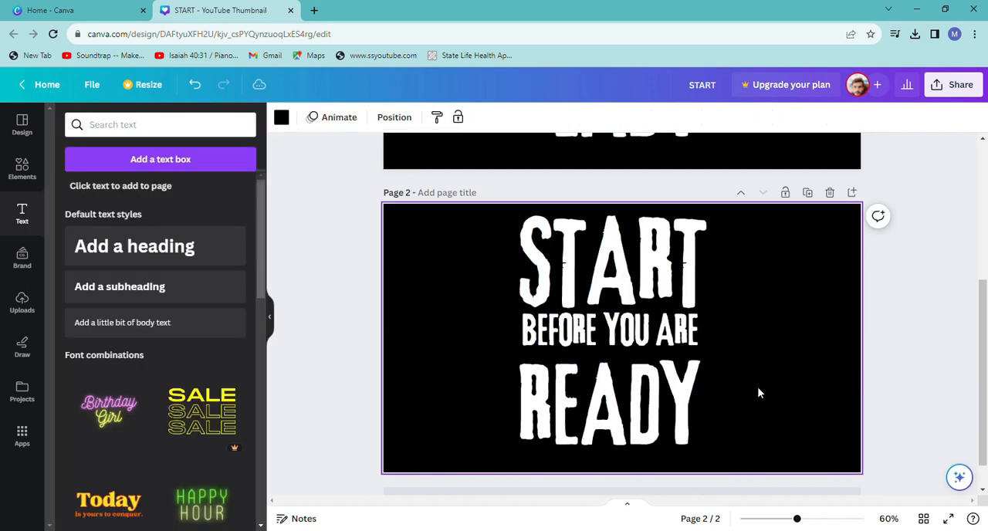
pyautogui.click(633, 391)
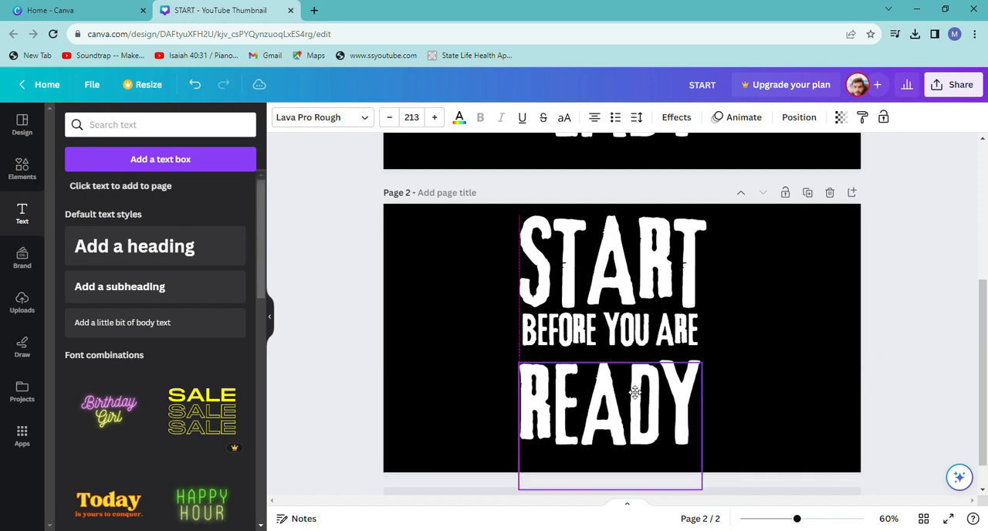
pyautogui.click(772, 318)
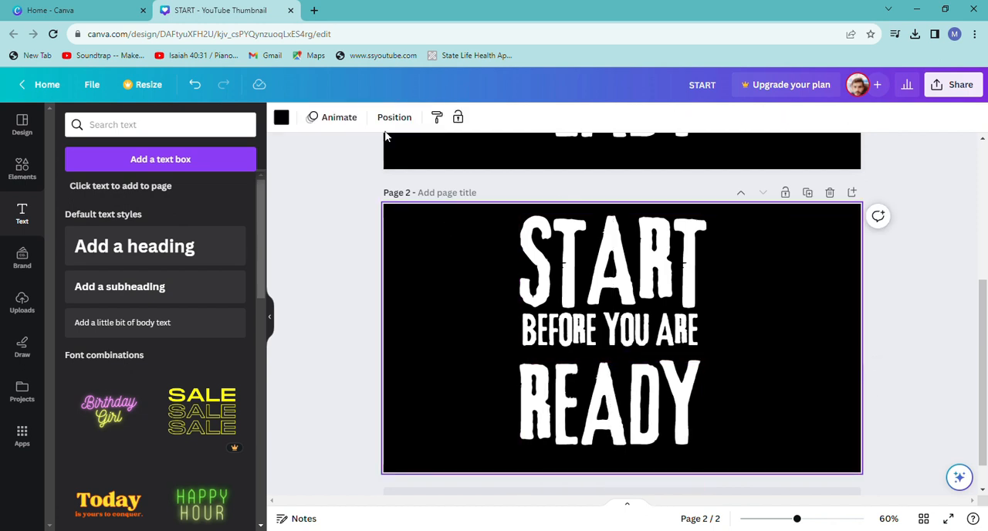
# Apply the Hollow text effect to START on page 2 with a thickness of 12.
pyautogui.click(594, 238)
pyautogui.click(676, 118)
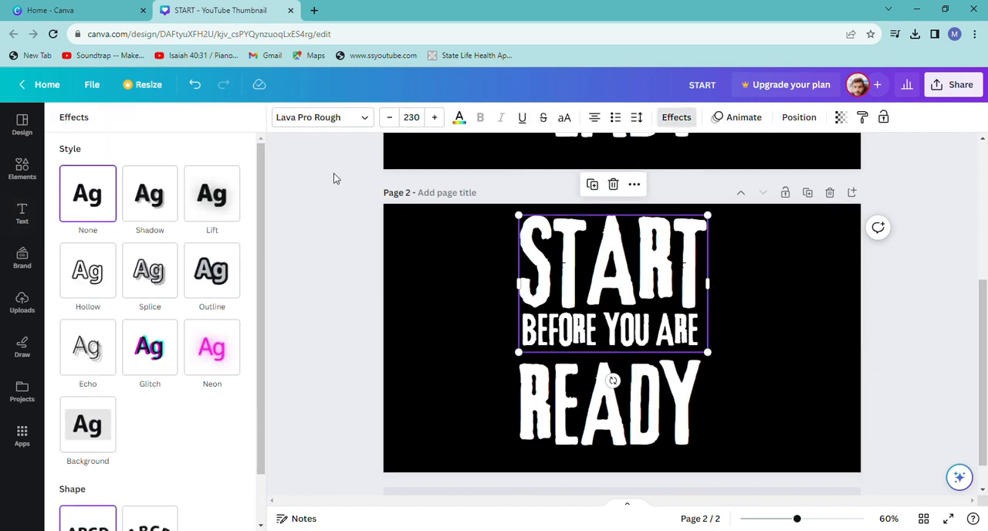
pyautogui.click(83, 267)
pyautogui.moveTo(154, 355); pyautogui.dragTo(90, 350)
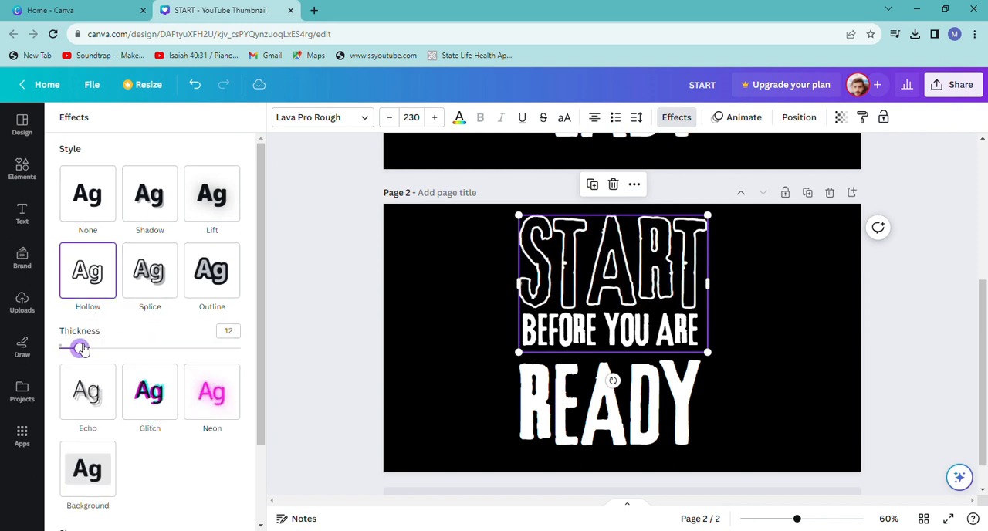
pyautogui.click(443, 296)
# Apply the Hollow text effect to READY on page 2 with a thickness of 12.
pyautogui.click(674, 396)
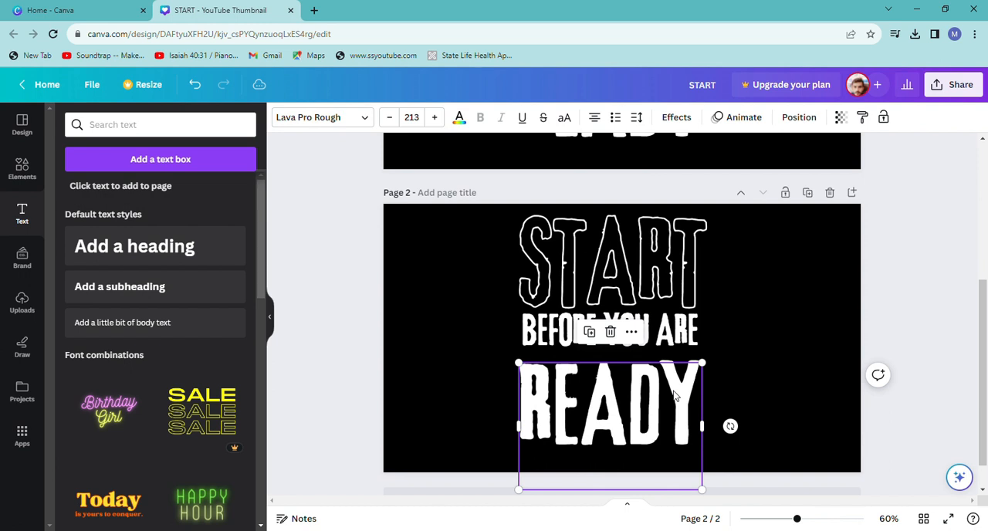
pyautogui.doubleClick(674, 395)
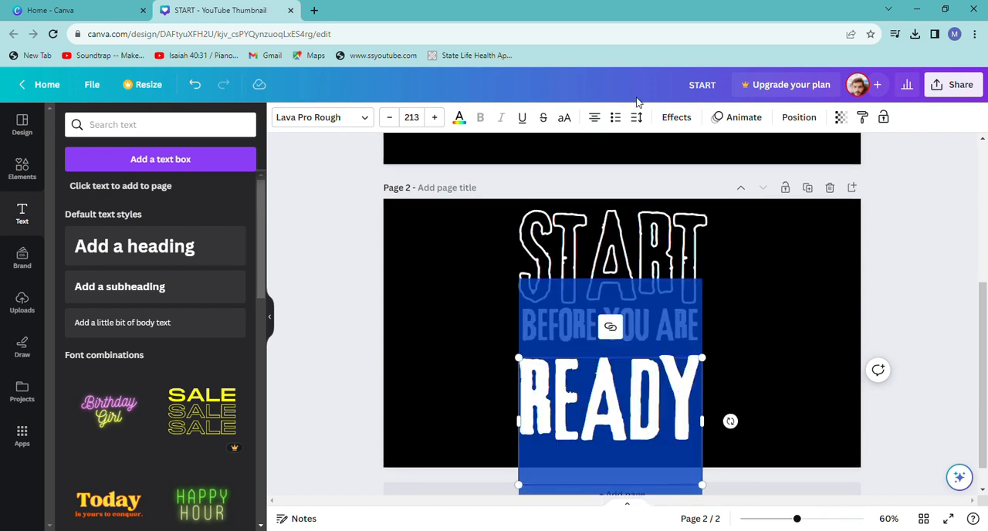
pyautogui.click(676, 117)
pyautogui.click(87, 270)
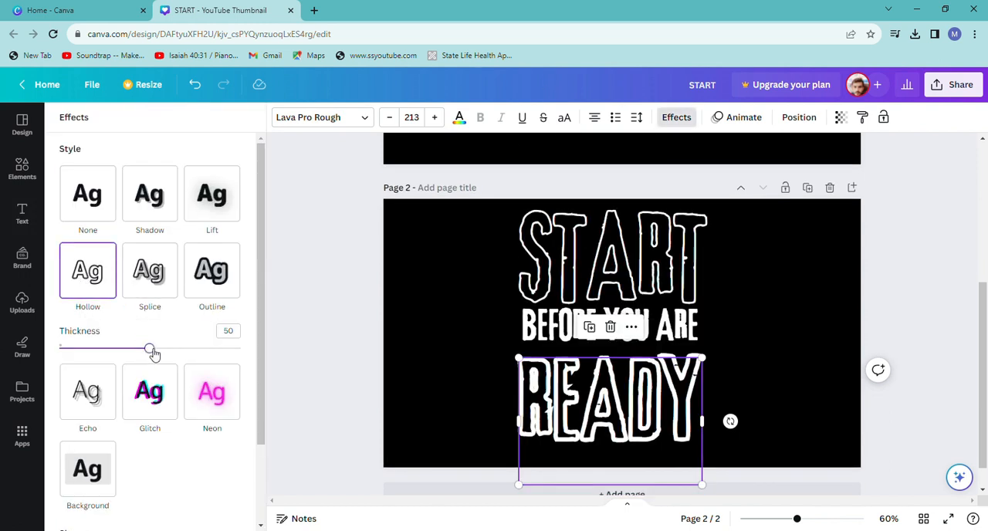
pyautogui.moveTo(150, 349); pyautogui.dragTo(76, 350)
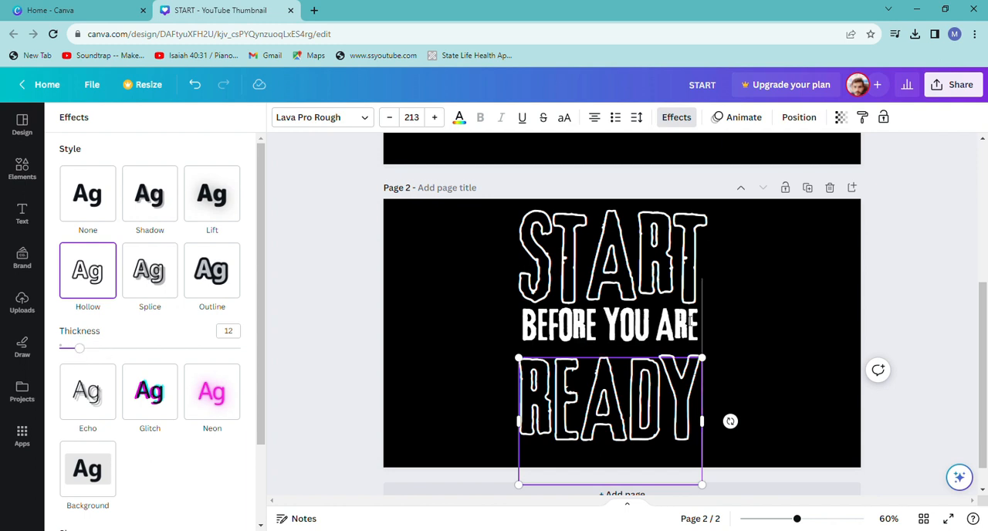
pyautogui.click(742, 324)
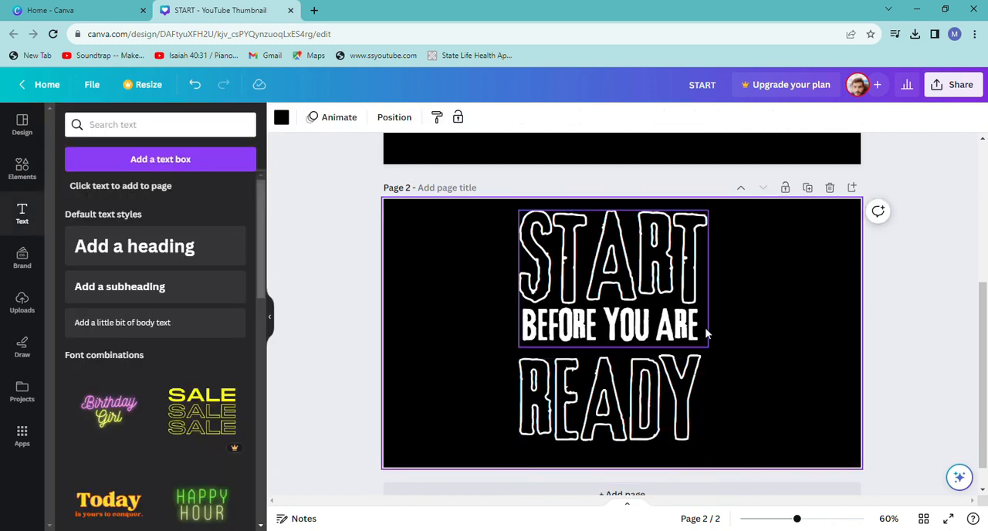
# Shift READY aside on page 2 and give BEFORE YOU ARE the Hollow effect with a thickness of 13.
pyautogui.moveTo(675, 382); pyautogui.dragTo(662, 390)
pyautogui.click(609, 324)
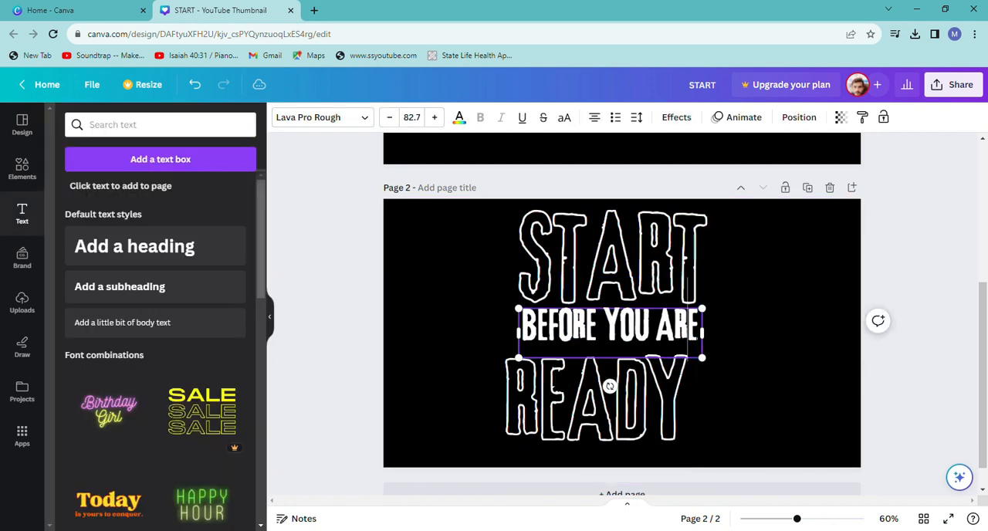
pyautogui.click(675, 117)
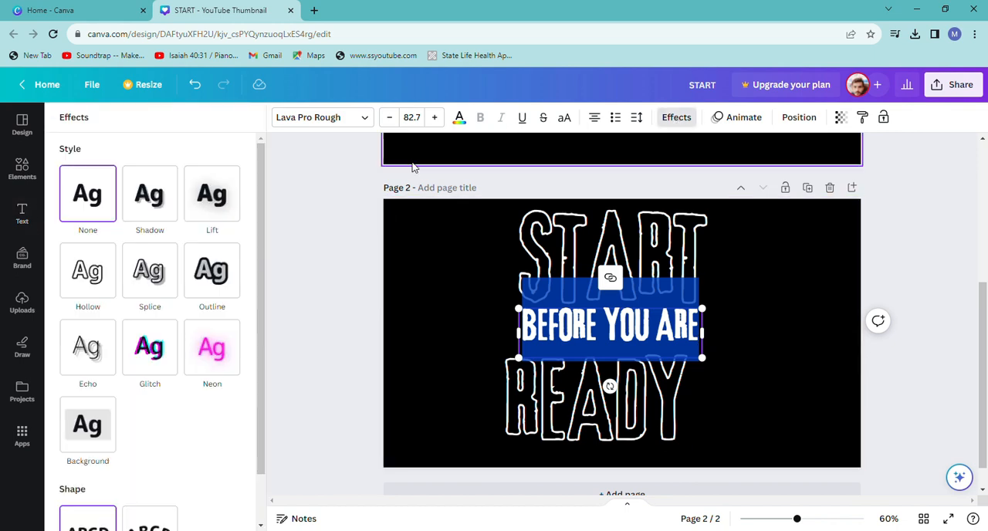
pyautogui.click(108, 274)
pyautogui.moveTo(154, 345); pyautogui.dragTo(79, 347)
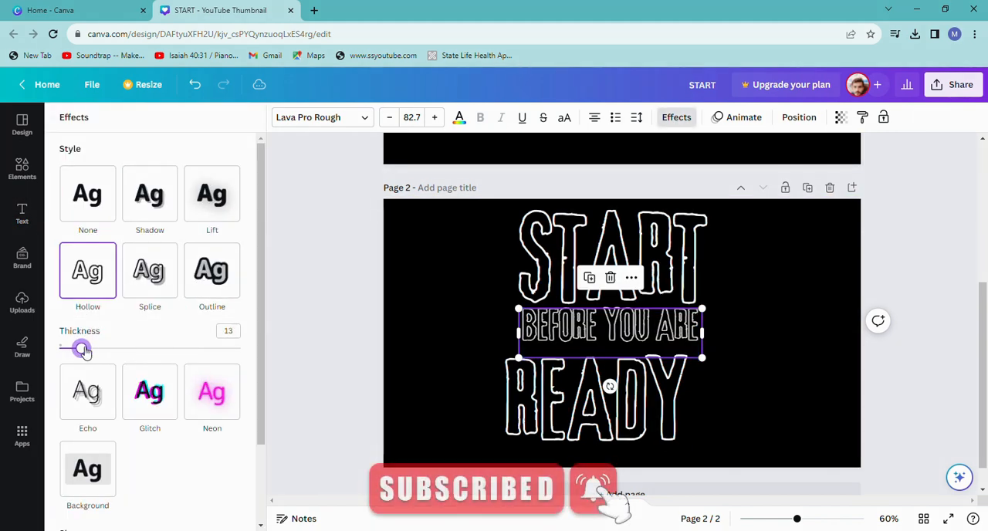
# Move the outlined READY on page 2 back into line with the left edge of START.
pyautogui.click(687, 349)
pyautogui.moveTo(657, 394); pyautogui.dragTo(669, 393)
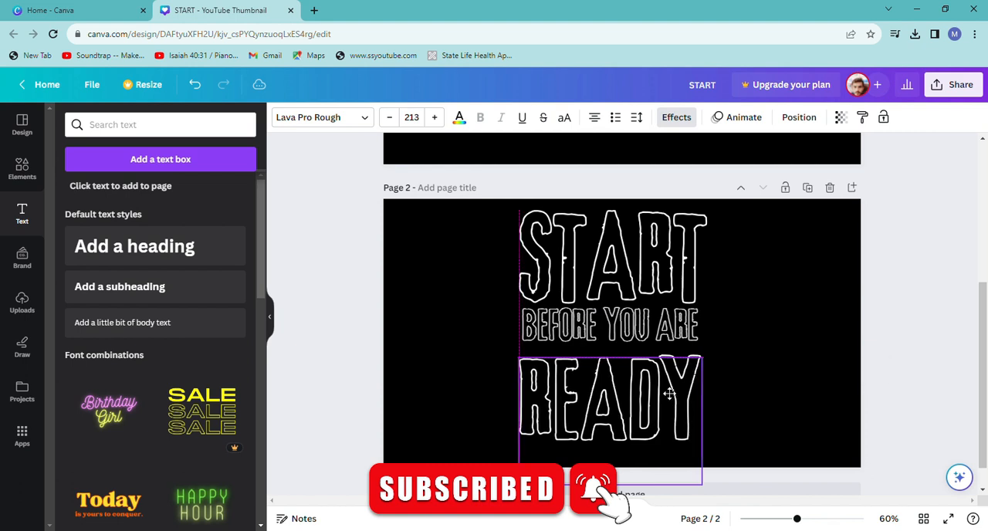
pyautogui.click(767, 347)
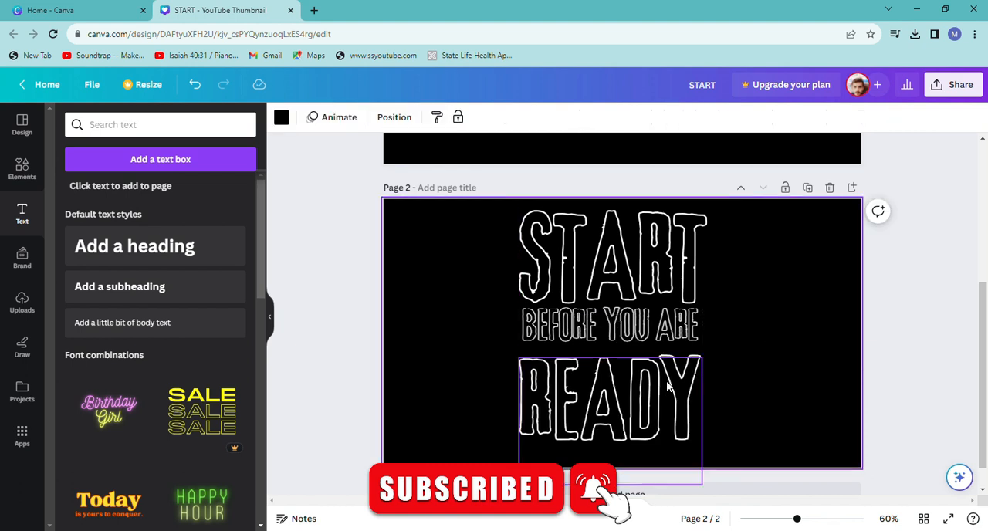
pyautogui.click(587, 382)
pyautogui.moveTo(527, 364); pyautogui.dragTo(530, 364)
pyautogui.moveTo(600, 380); pyautogui.dragTo(601, 378)
pyautogui.click(747, 341)
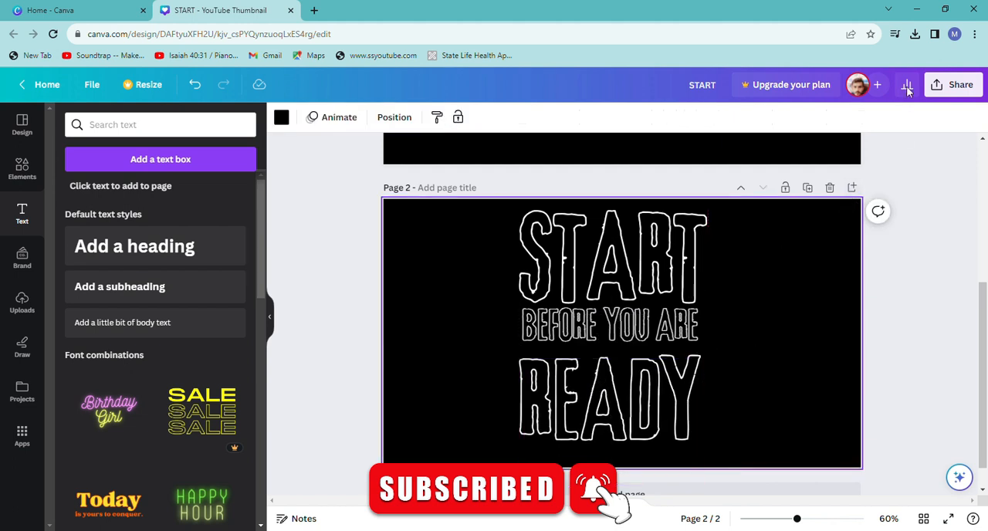
# Download only page 2 of the design as a PNG.
pyautogui.click(955, 84)
pyautogui.click(772, 395)
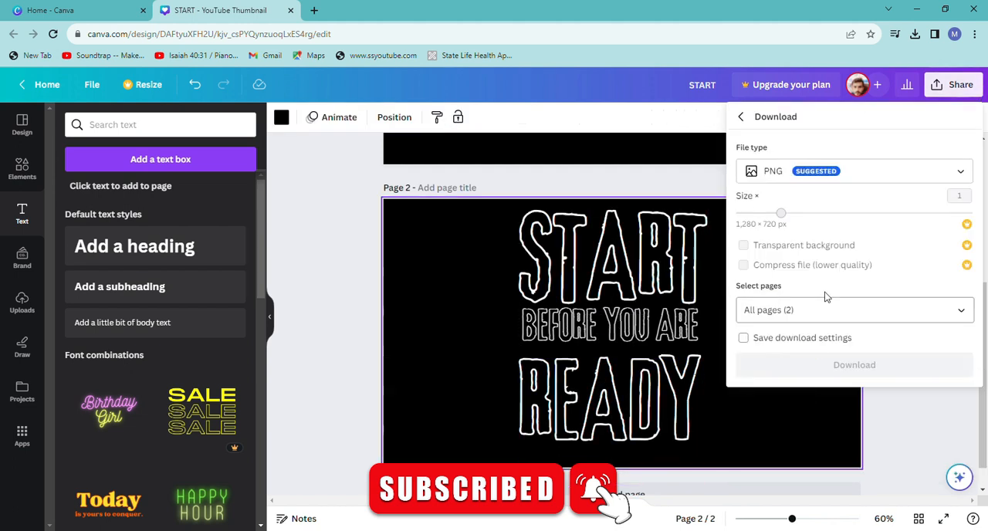
pyautogui.click(873, 313)
pyautogui.click(862, 416)
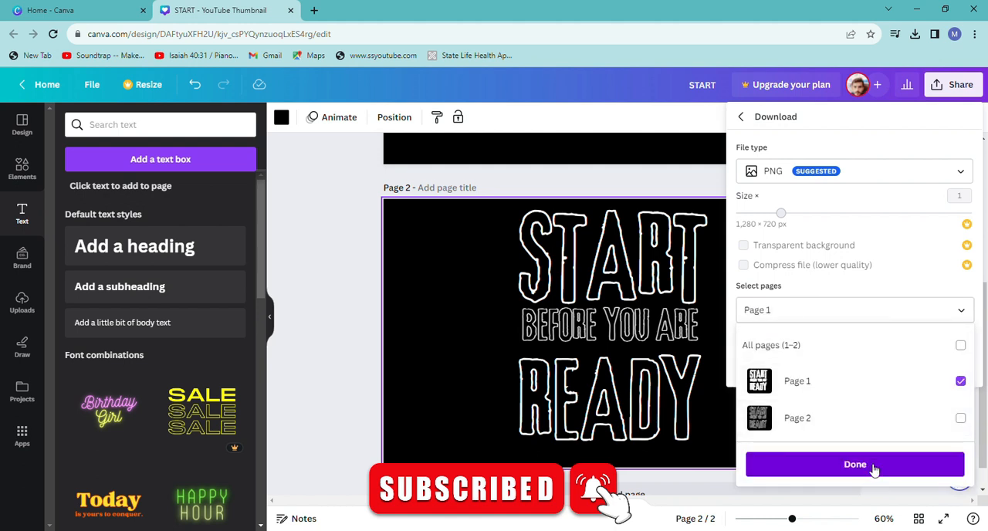
pyautogui.click(865, 464)
pyautogui.click(890, 317)
pyautogui.click(877, 391)
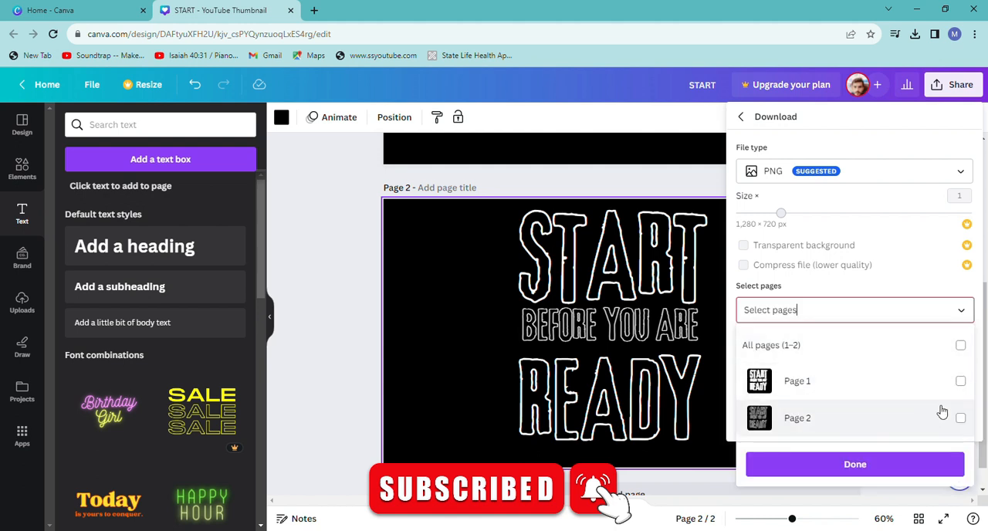
pyautogui.click(940, 417)
pyautogui.click(898, 472)
pyautogui.click(834, 367)
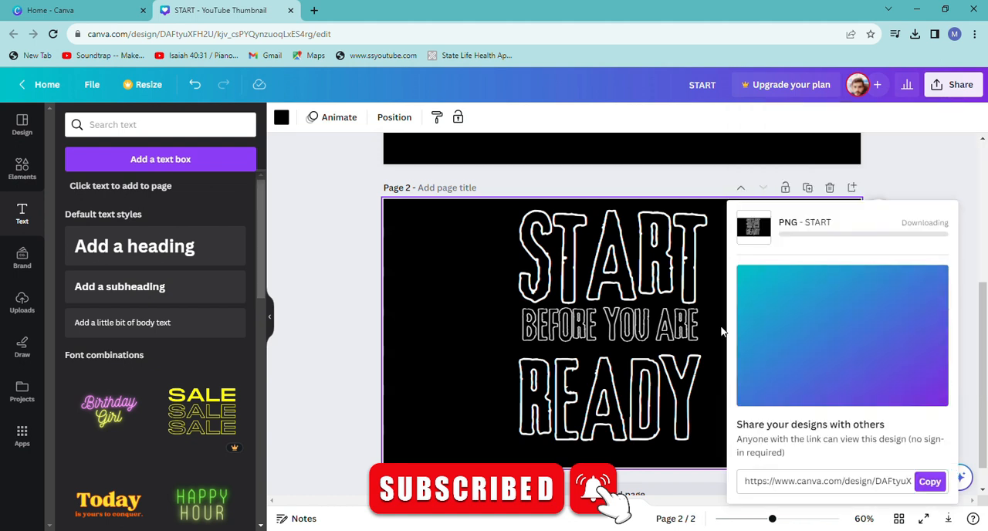
pyautogui.click(985, 302)
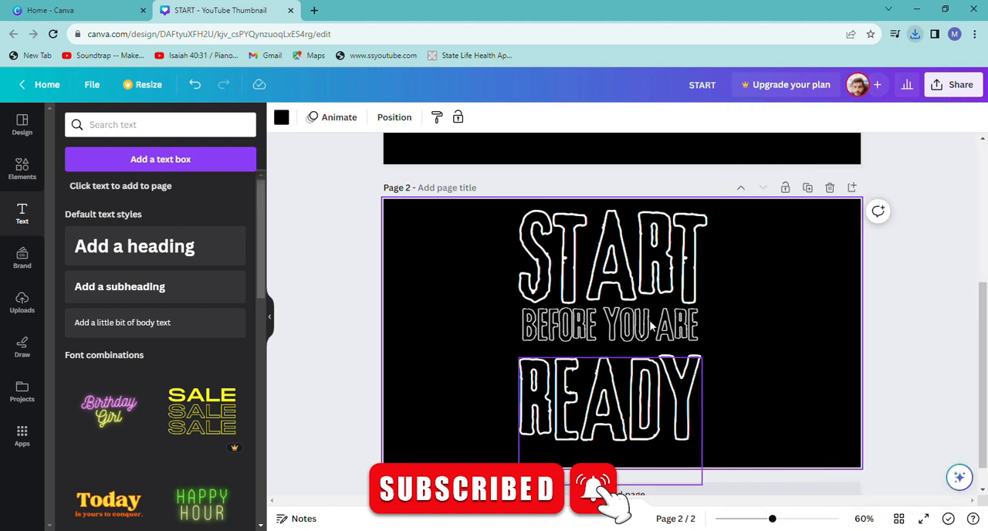
# Add the recently used triangular picture frame to page 1 and enlarge it to span the three lines of text.
pyautogui.scroll(4, 979, 292)
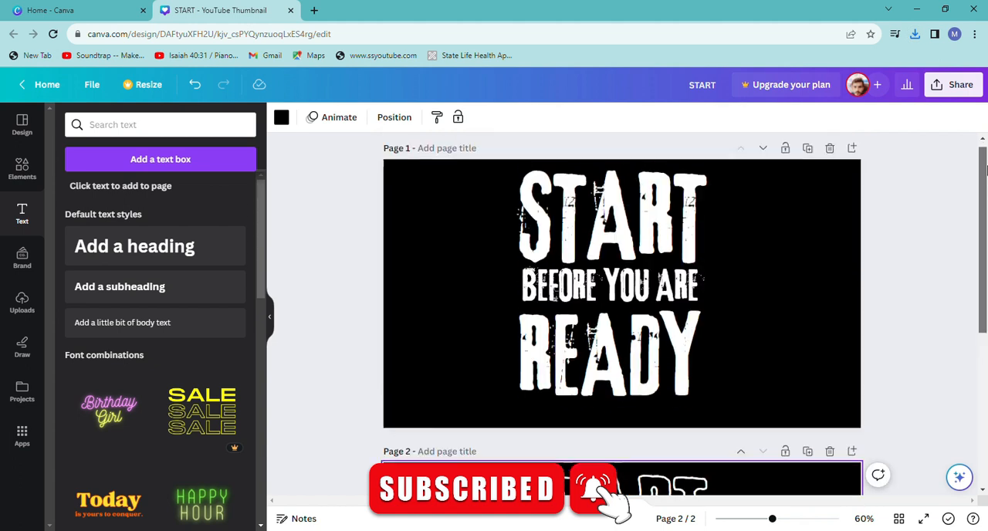
pyautogui.click(703, 212)
pyautogui.click(775, 228)
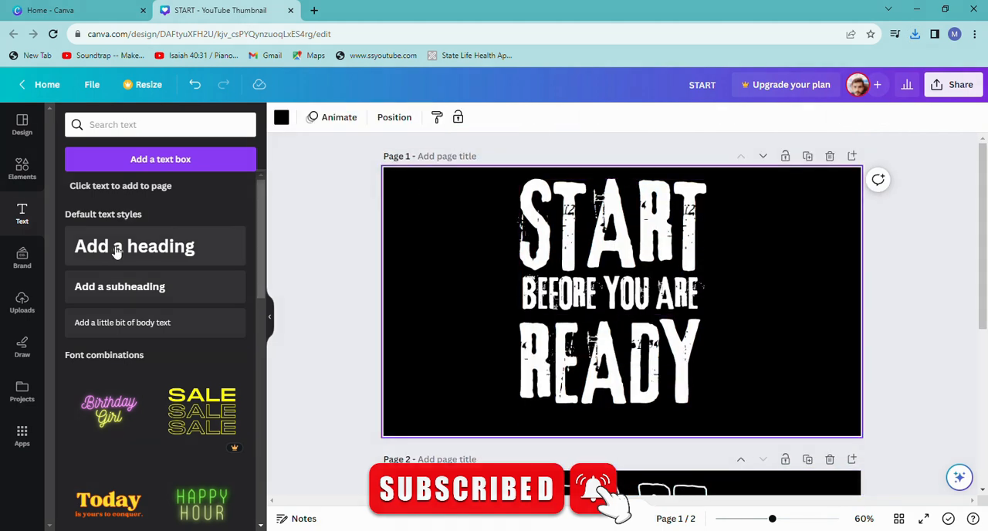
pyautogui.click(21, 166)
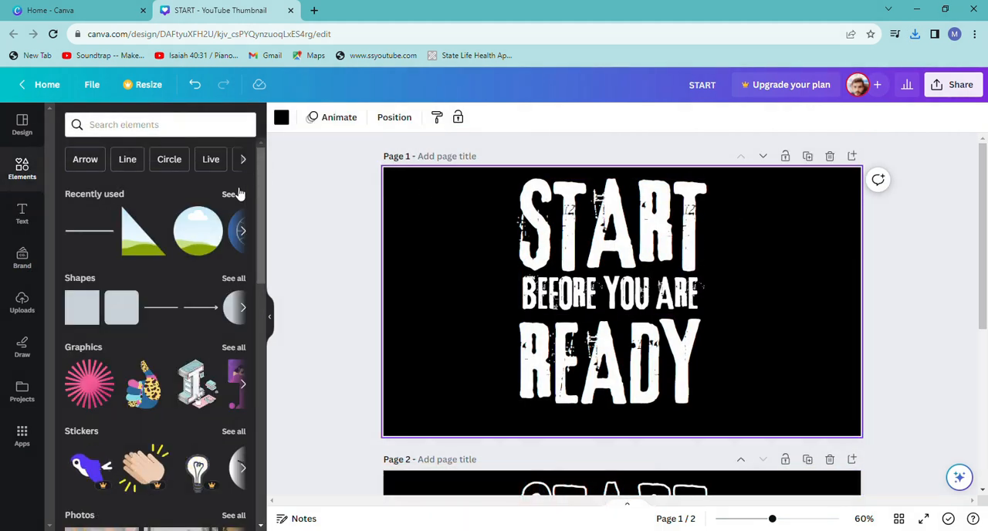
pyautogui.click(234, 194)
pyautogui.click(154, 191)
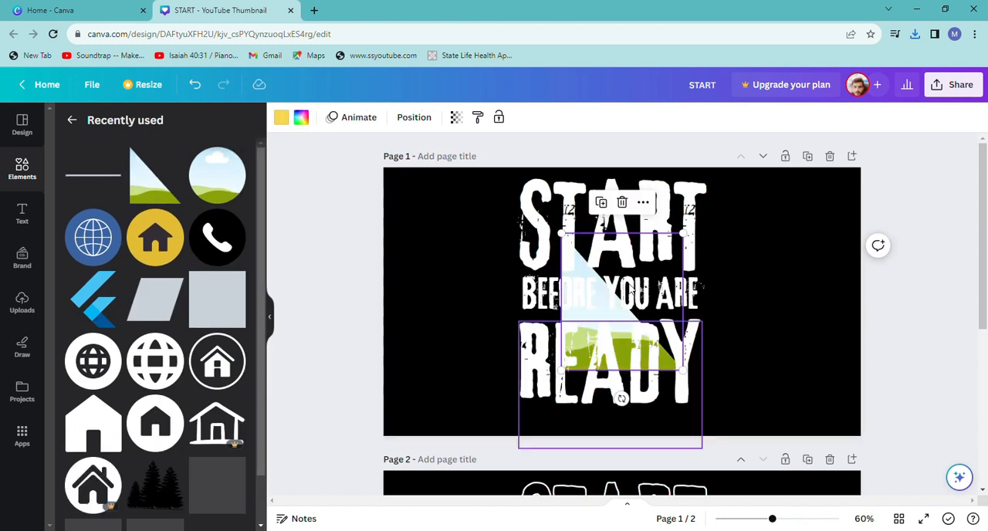
pyautogui.moveTo(685, 234); pyautogui.dragTo(731, 179)
pyautogui.moveTo(740, 376); pyautogui.dragTo(689, 387)
pyautogui.click(753, 397)
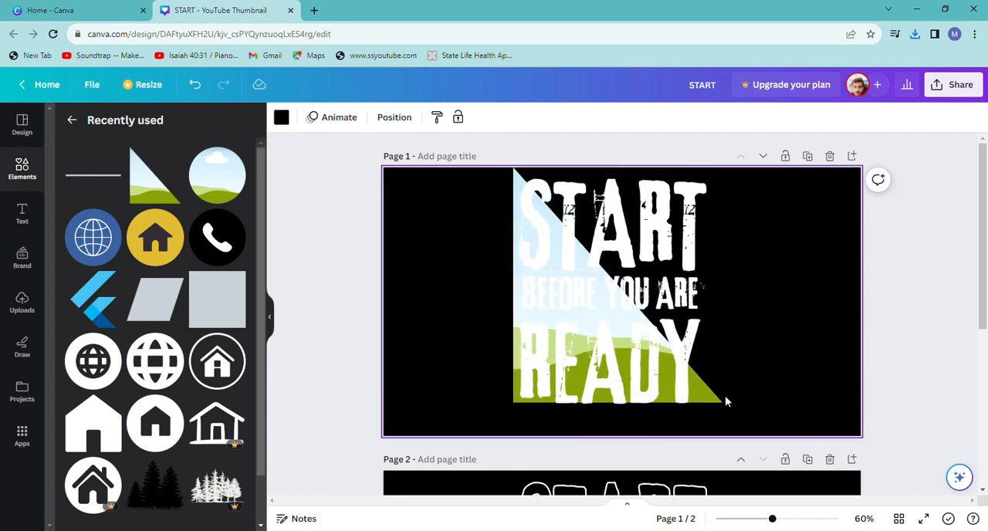
# Bring the triangular frame on page 1 in front of the text.
pyautogui.click(690, 376)
pyautogui.click(194, 86)
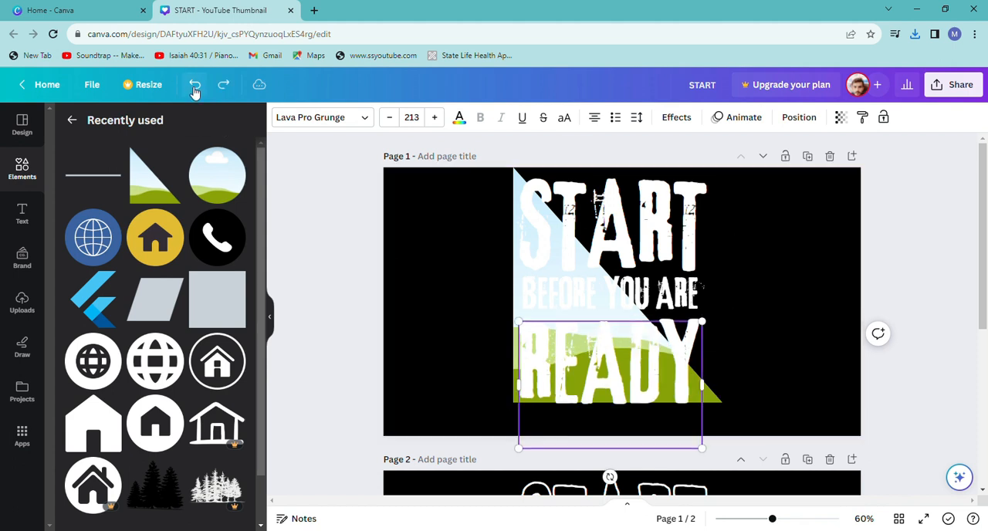
pyautogui.click(411, 204)
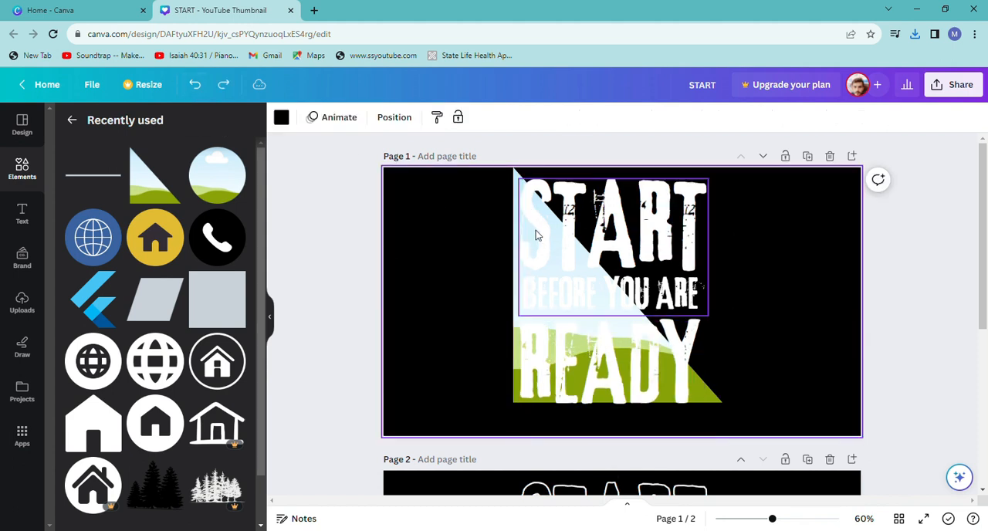
pyautogui.click(515, 171)
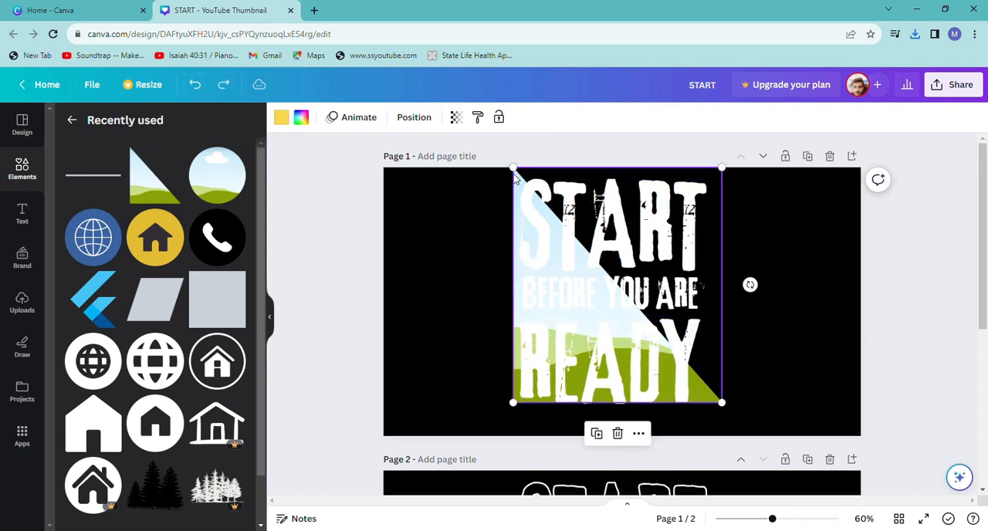
pyautogui.rightClick(515, 171)
pyautogui.moveTo(664, 328)
pyautogui.click(737, 355)
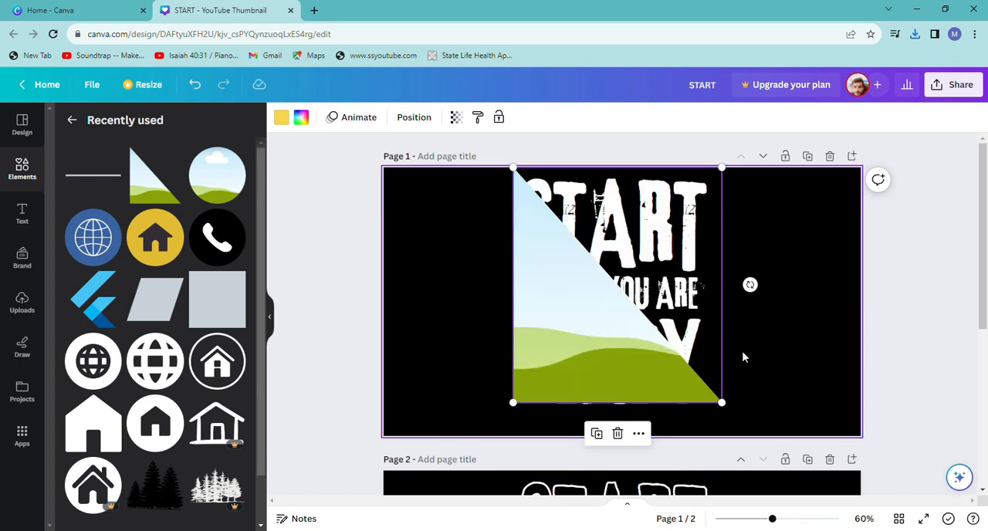
# Enlarge the triangular frame slightly and shift it so its diagonal cuts across START, BEFORE YOU ARE and READY.
pyautogui.moveTo(720, 403); pyautogui.dragTo(728, 409)
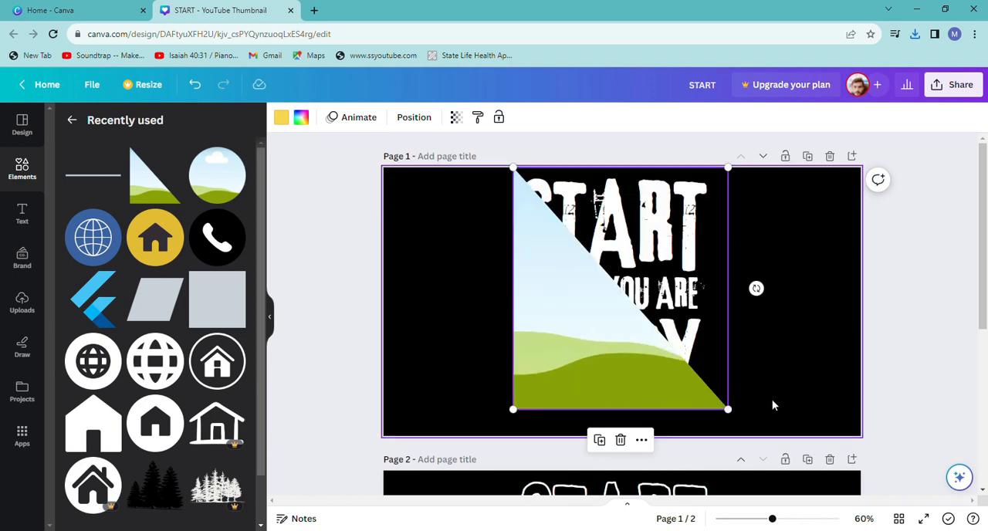
pyautogui.click(772, 399)
pyautogui.click(640, 360)
pyautogui.moveTo(640, 362); pyautogui.dragTo(638, 365)
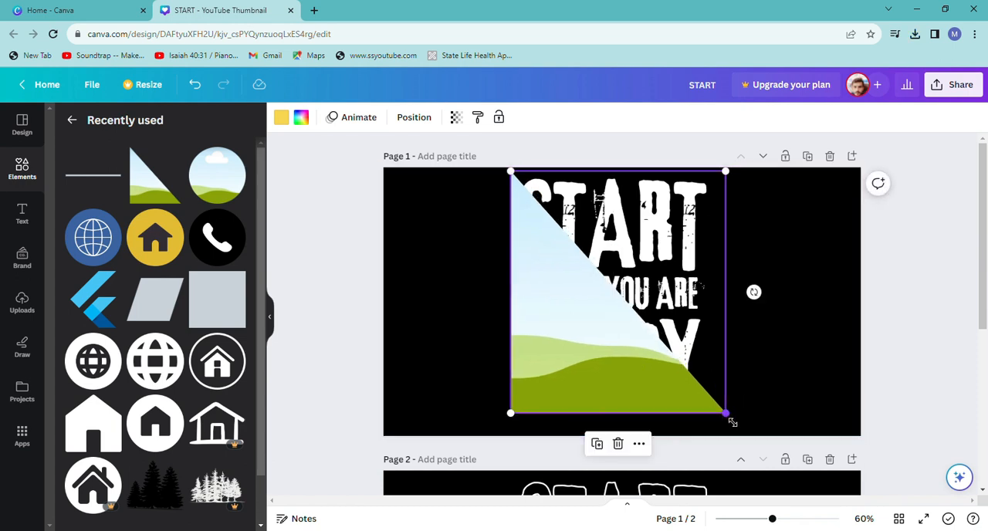
pyautogui.moveTo(732, 421); pyautogui.dragTo(738, 427)
pyautogui.click(761, 405)
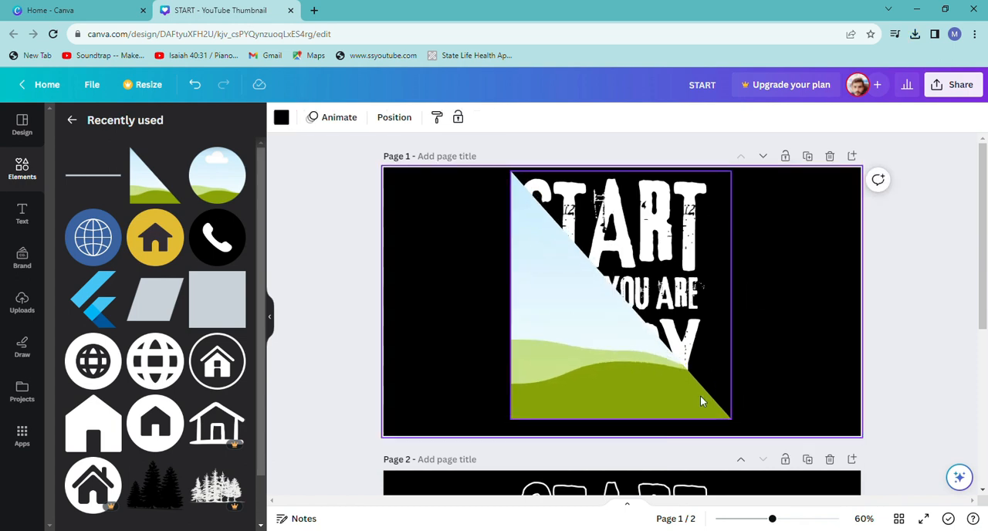
pyautogui.moveTo(701, 397); pyautogui.dragTo(691, 388)
pyautogui.click(775, 385)
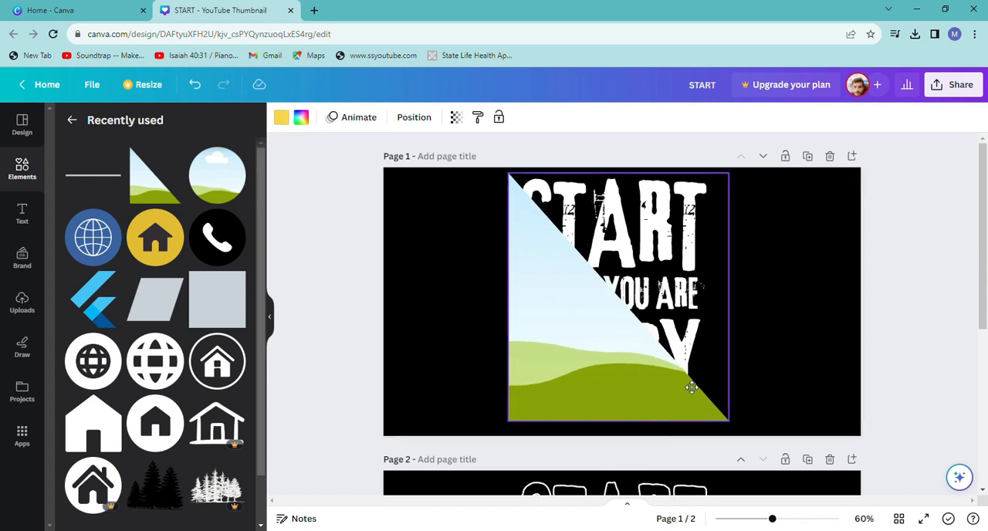
pyautogui.click(761, 368)
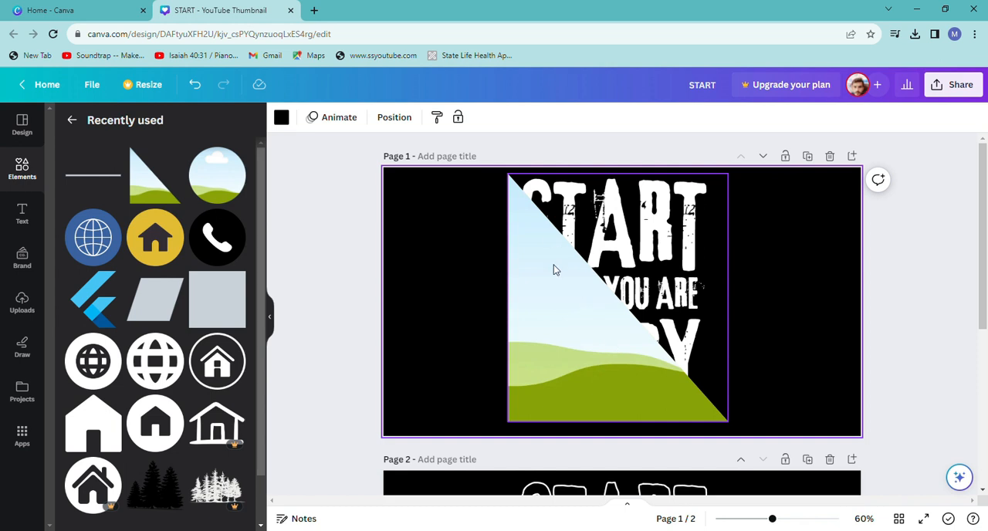
# Fill the triangular frame with the uploaded outlined-text image and enlarge and reposition it inside the frame to align with the solid lettering.
pyautogui.click(23, 305)
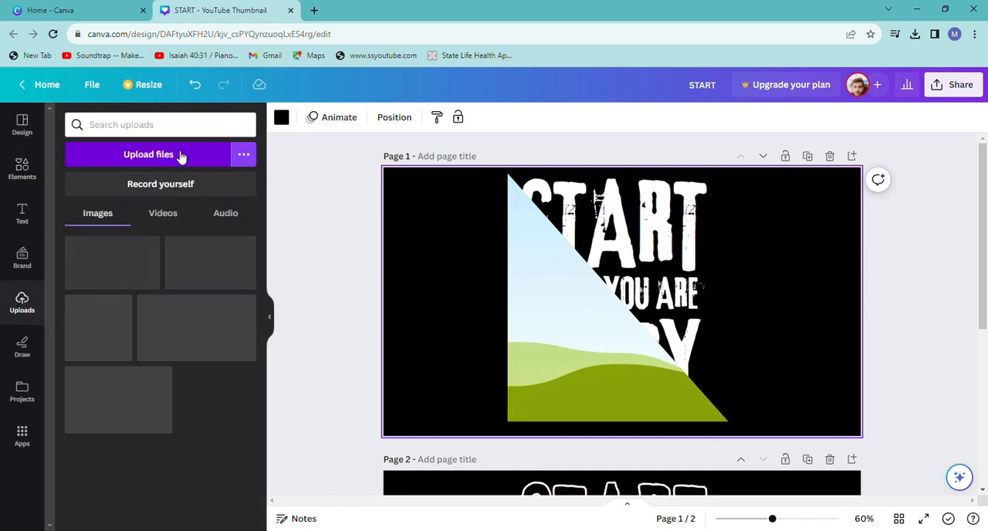
pyautogui.click(122, 267)
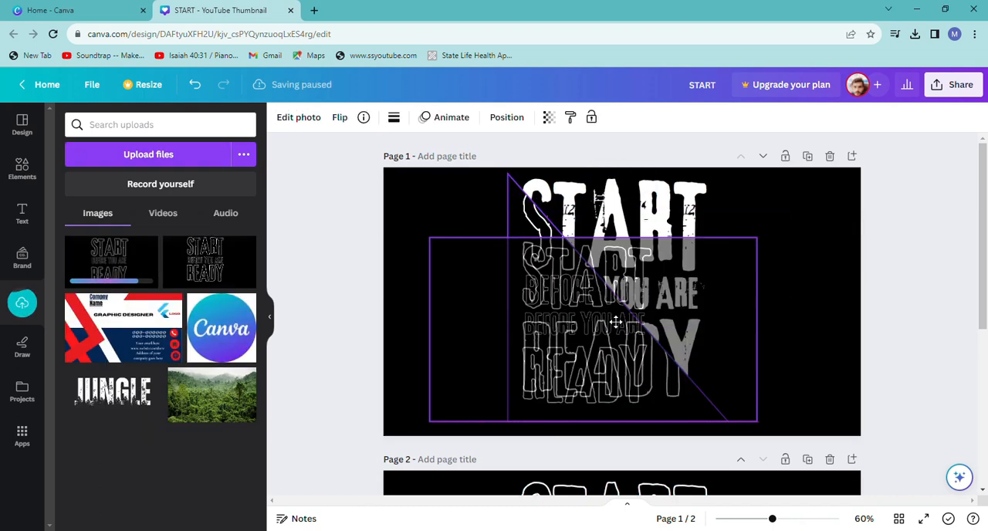
pyautogui.doubleClick(583, 245)
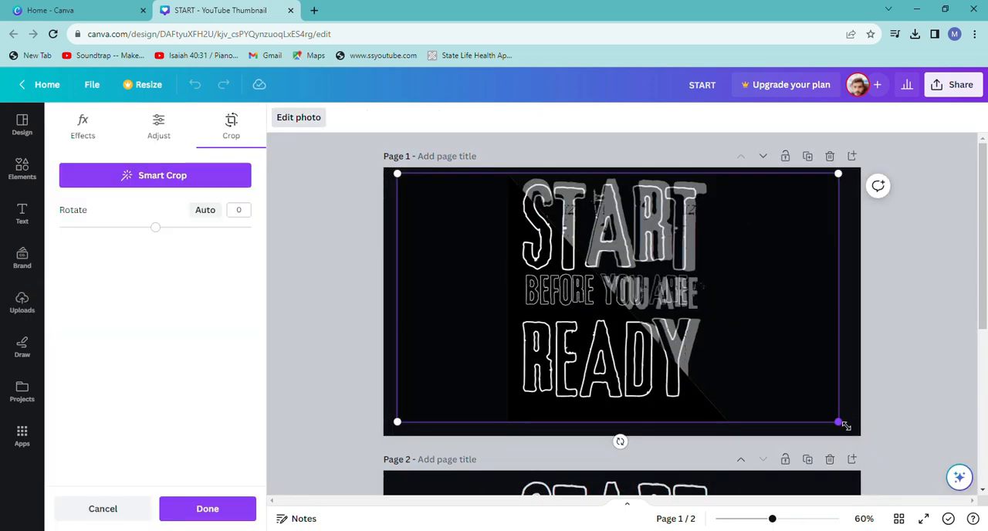
pyautogui.moveTo(846, 183)
pyautogui.mouseDown()
pyautogui.moveTo(878, 166)
pyautogui.moveTo(859, 176)
pyautogui.moveTo(862, 185)
pyautogui.mouseUp()
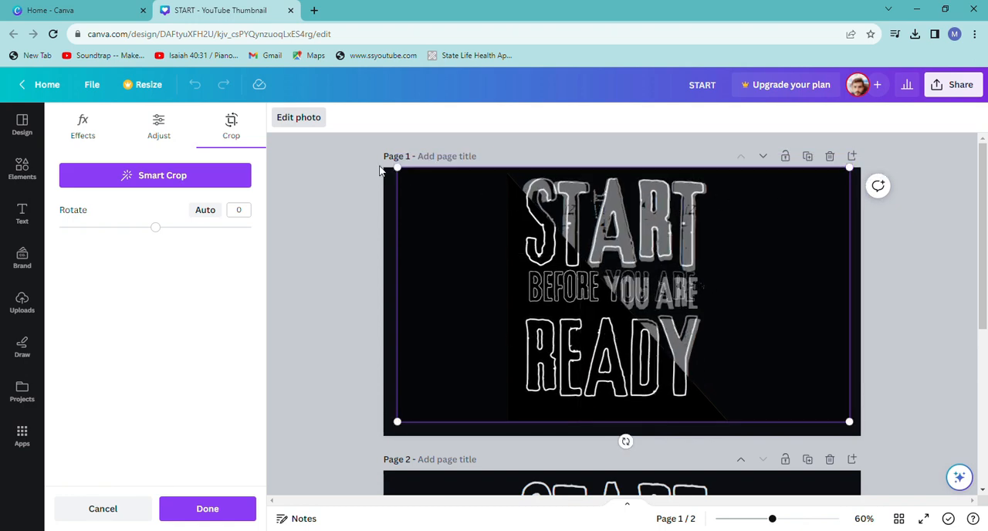
pyautogui.moveTo(403, 175); pyautogui.dragTo(392, 168)
pyautogui.moveTo(533, 226); pyautogui.dragTo(539, 241)
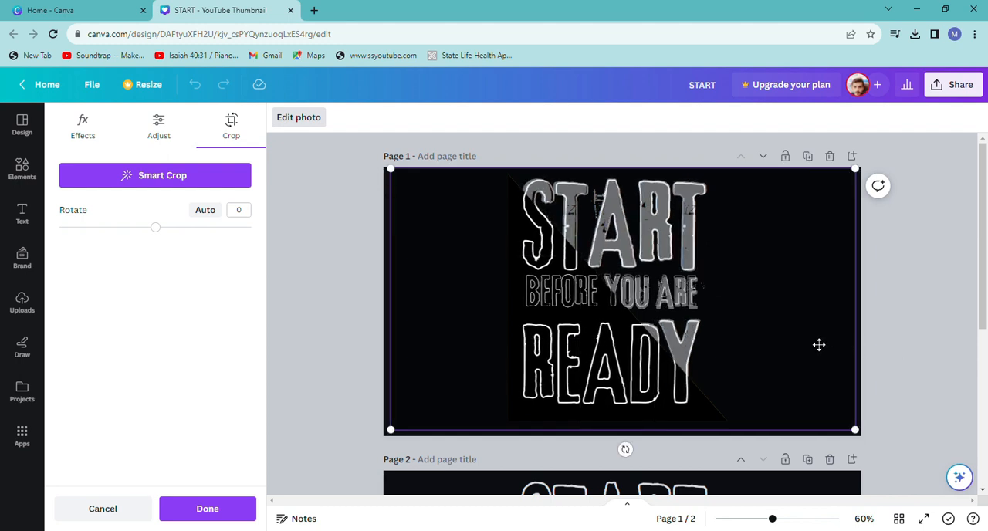
pyautogui.moveTo(819, 345); pyautogui.dragTo(819, 352)
pyautogui.click(894, 341)
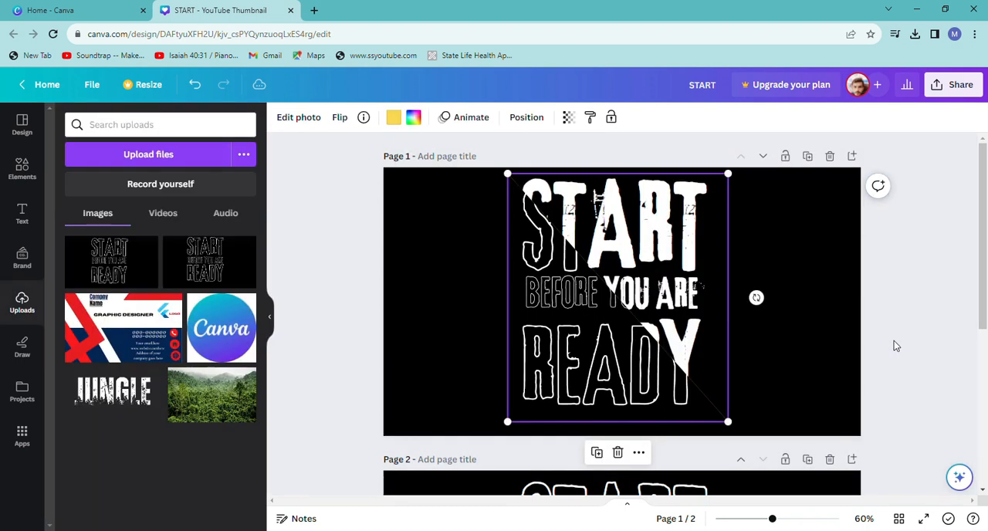
pyautogui.click(854, 296)
pyautogui.doubleClick(627, 346)
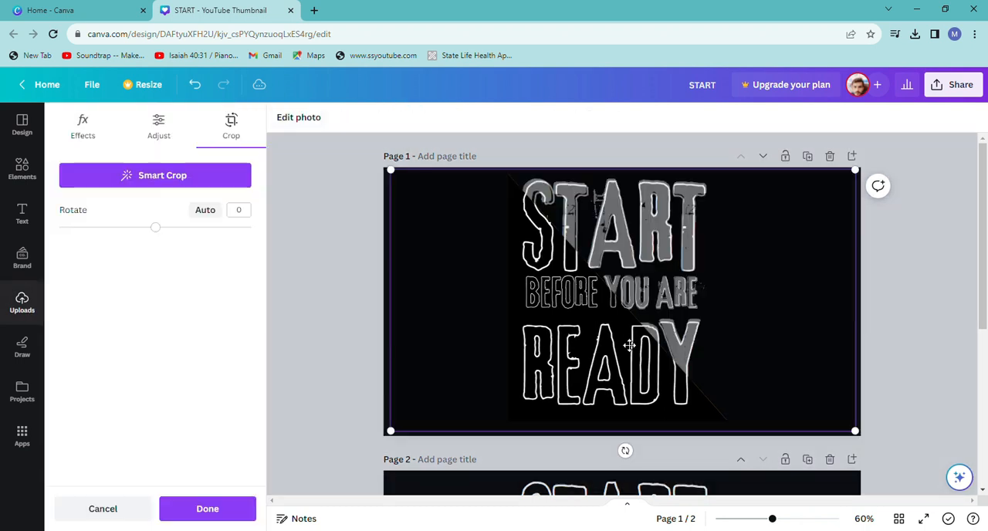
pyautogui.click(875, 325)
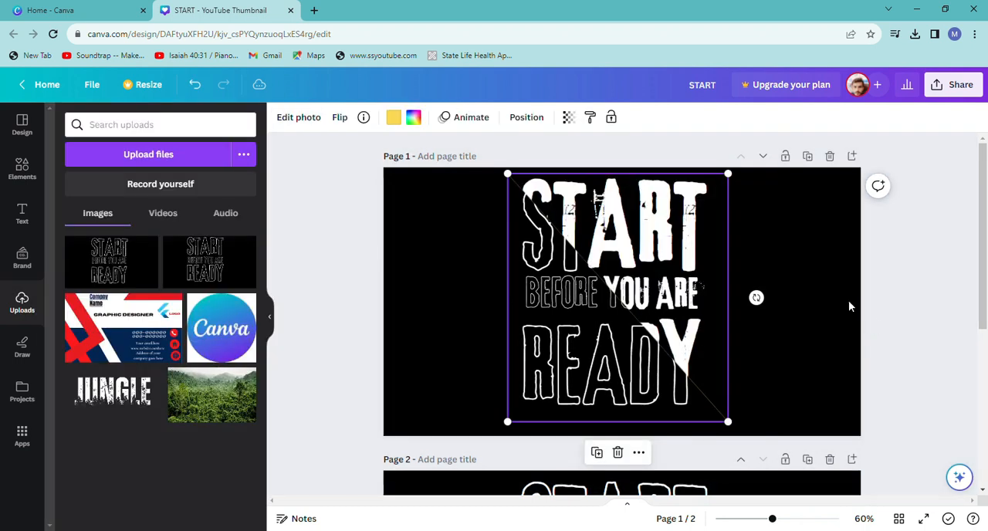
pyautogui.click(788, 281)
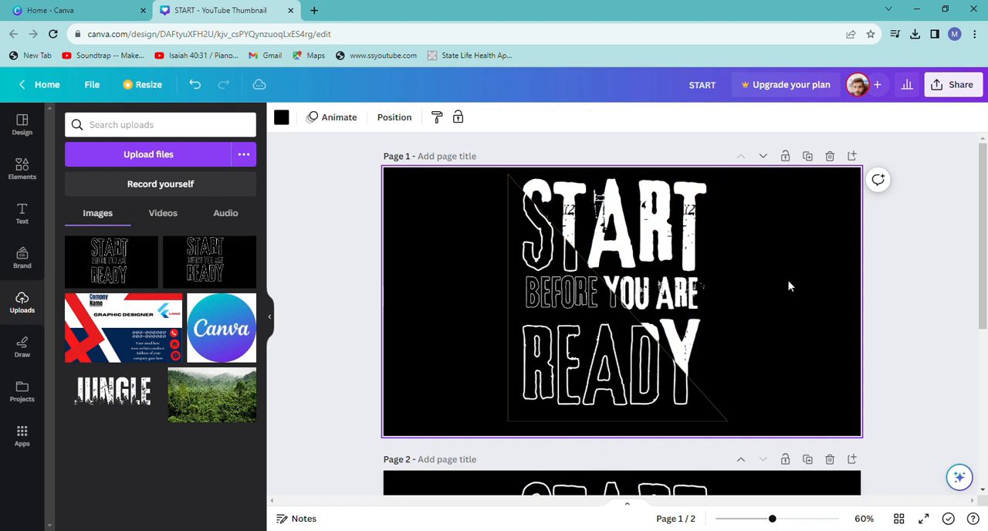
pyautogui.click(525, 267)
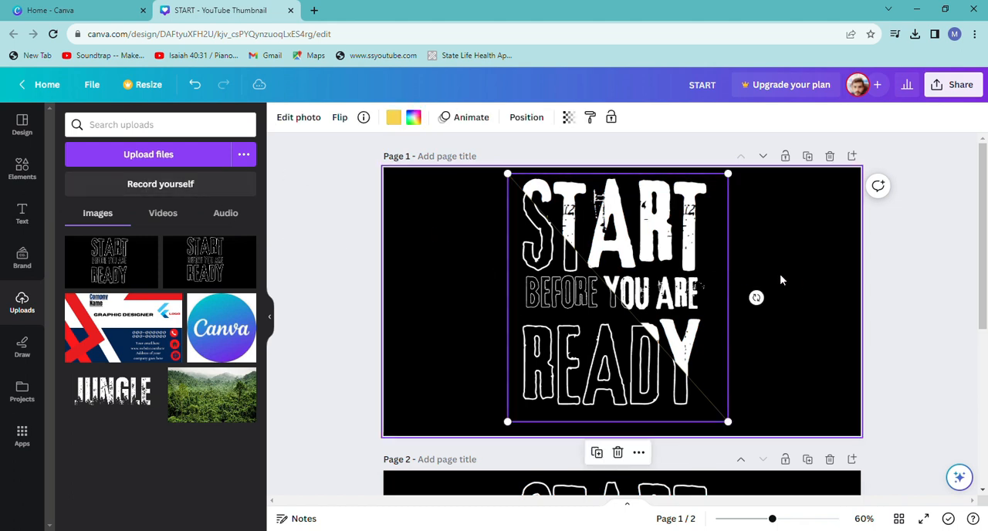
pyautogui.click(781, 279)
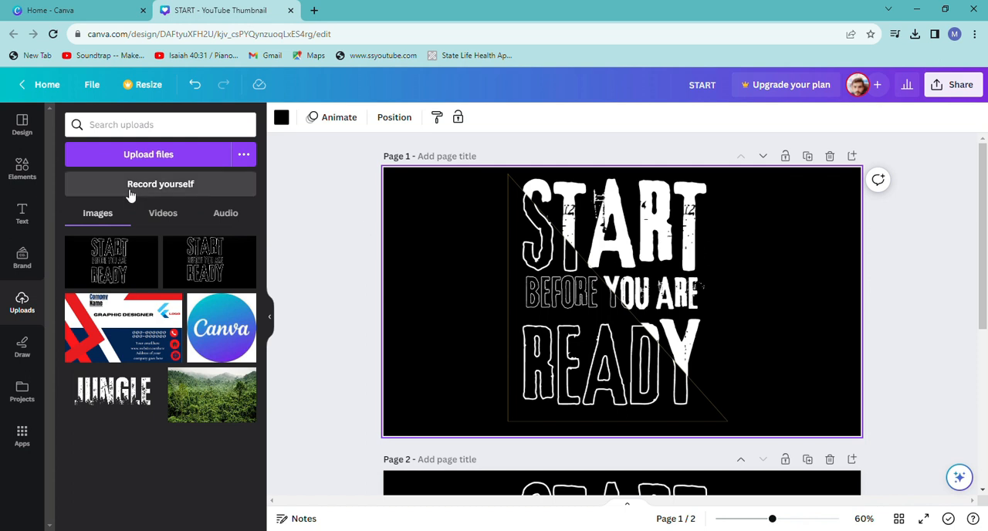
# Add a recently used straight line to page 1, set its line weight to 11 and turn on rounded end points.
pyautogui.click(22, 167)
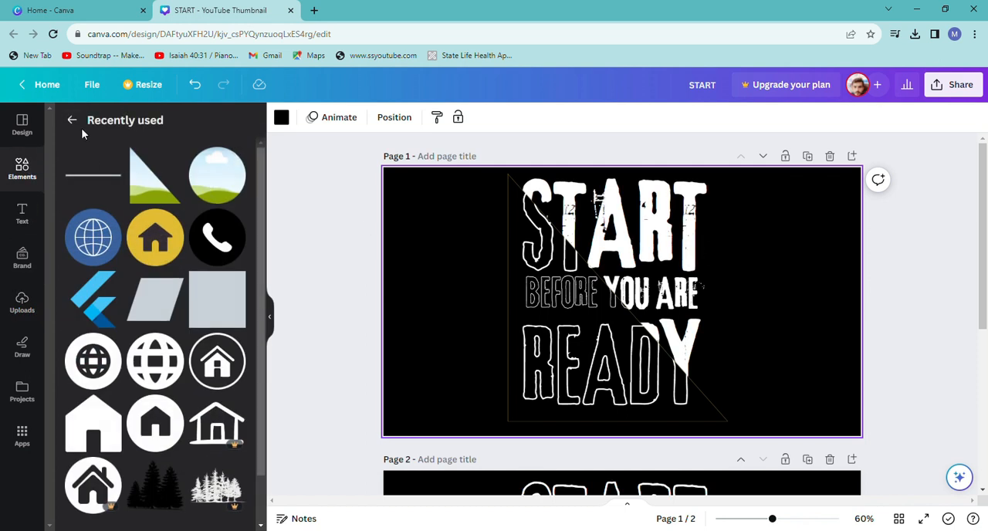
pyautogui.click(73, 121)
pyautogui.click(232, 193)
pyautogui.click(171, 173)
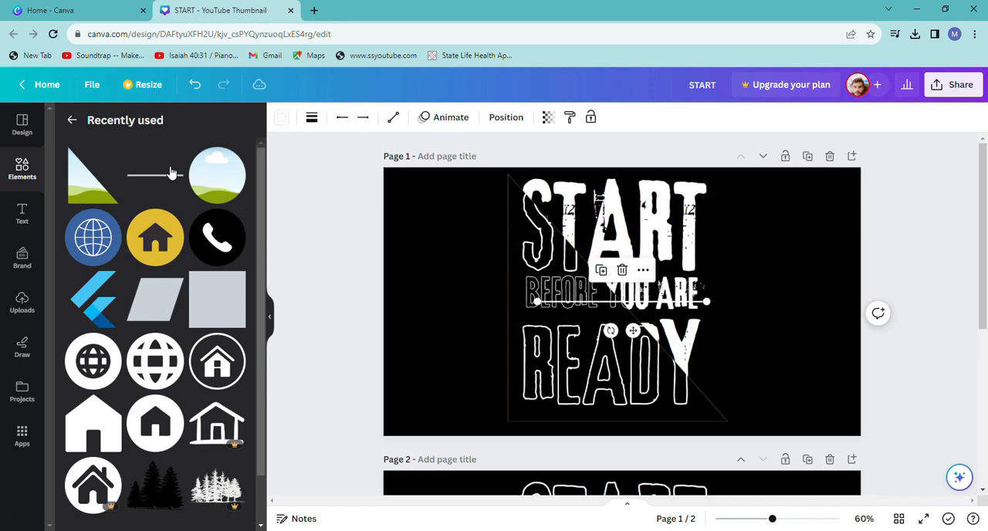
pyautogui.click(321, 119)
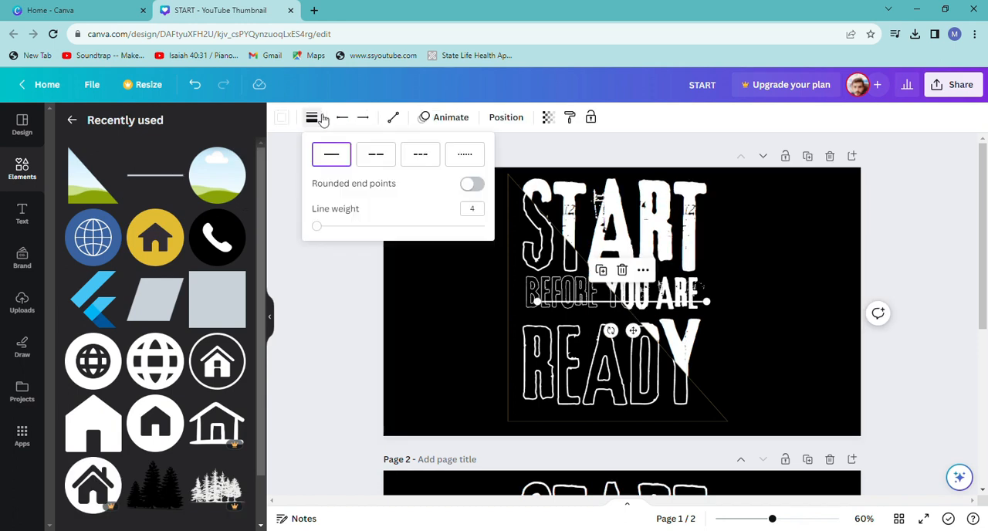
pyautogui.moveTo(318, 228); pyautogui.dragTo(327, 231)
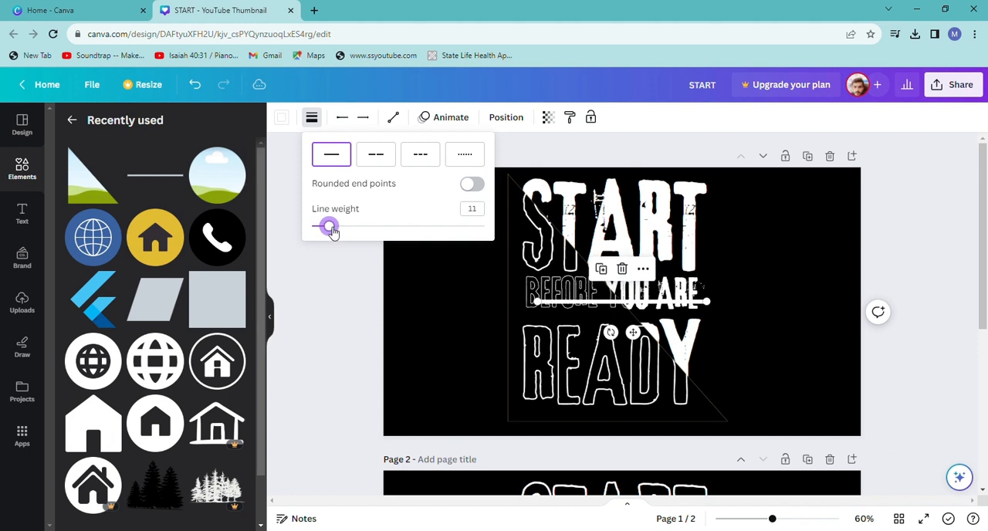
pyautogui.click(471, 185)
# Stretch the thick white line along the triangular frame's diagonal, from its upper-left corner to its lower-right corner.
pyautogui.moveTo(709, 312); pyautogui.dragTo(739, 421)
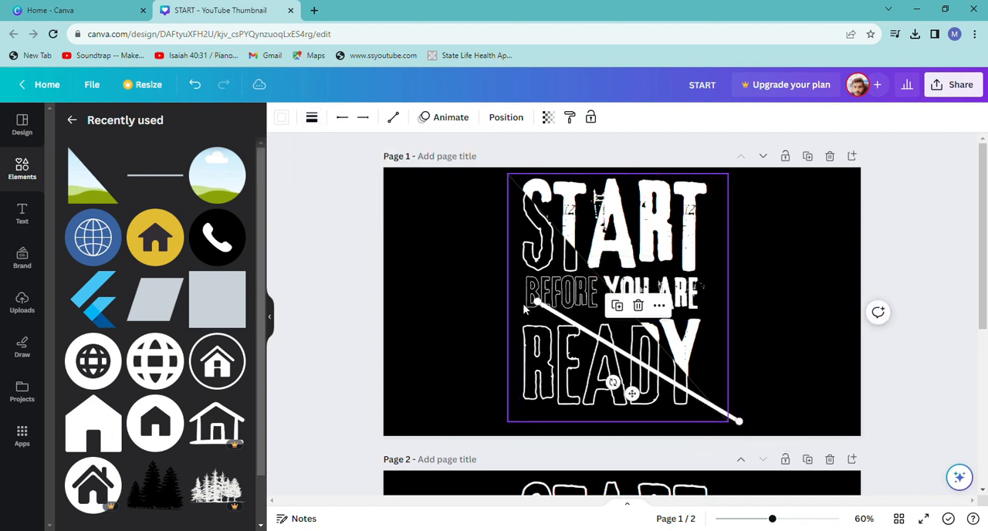
pyautogui.moveTo(541, 304); pyautogui.dragTo(509, 175)
pyautogui.moveTo(739, 420); pyautogui.dragTo(727, 421)
pyautogui.click(786, 401)
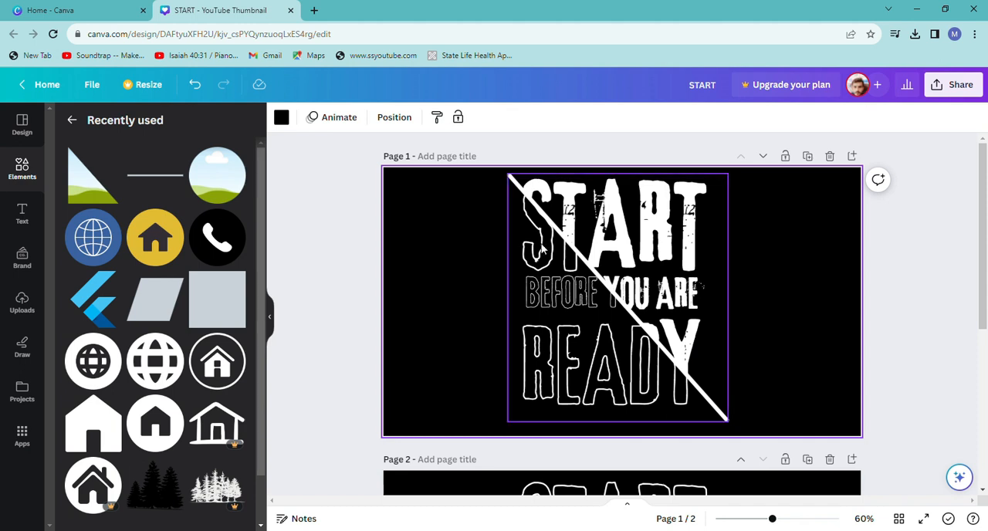
pyautogui.click(572, 246)
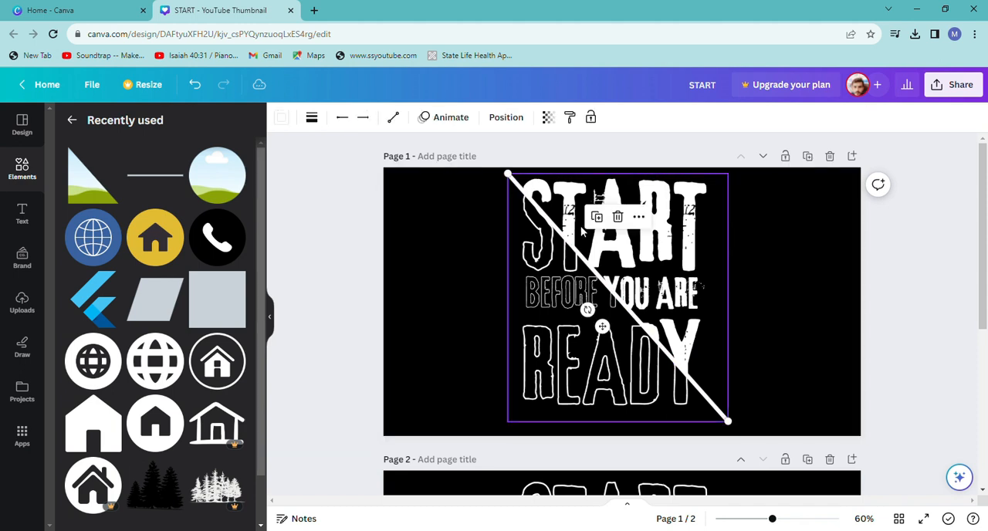
# Add a second line, lengthen it to cover the triangular frame's bottom edge, and color it black.
pyautogui.click(173, 180)
pyautogui.moveTo(536, 301); pyautogui.dragTo(464, 301)
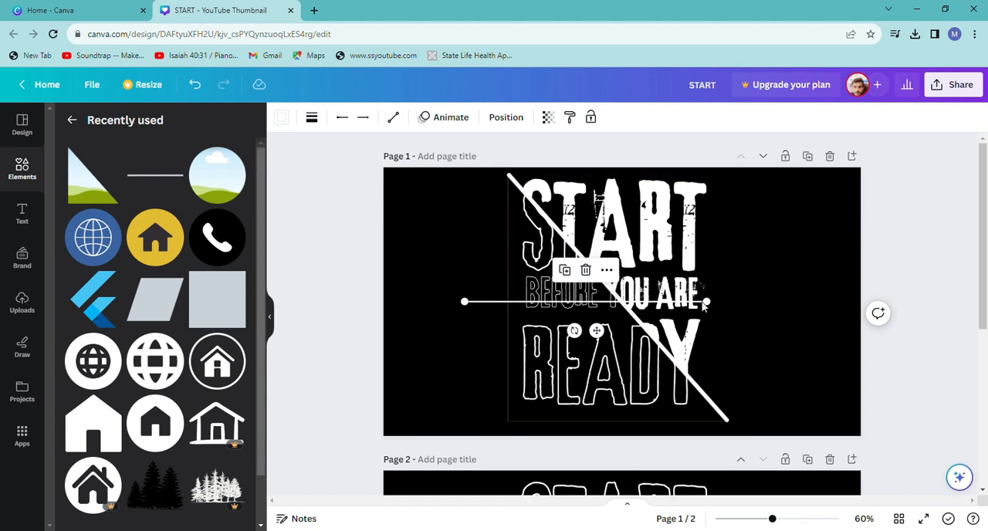
pyautogui.moveTo(591, 306); pyautogui.dragTo(608, 424)
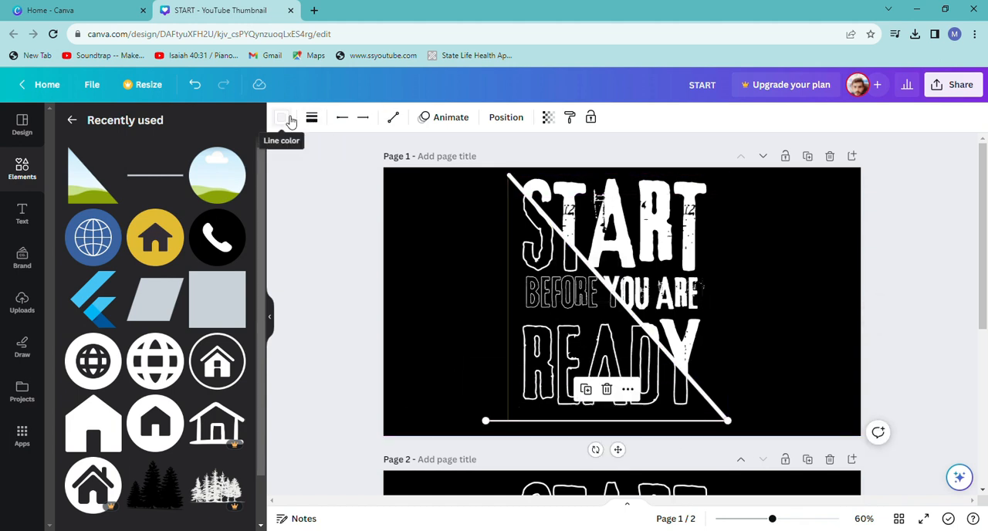
pyautogui.click(281, 118)
pyautogui.click(105, 192)
pyautogui.click(372, 289)
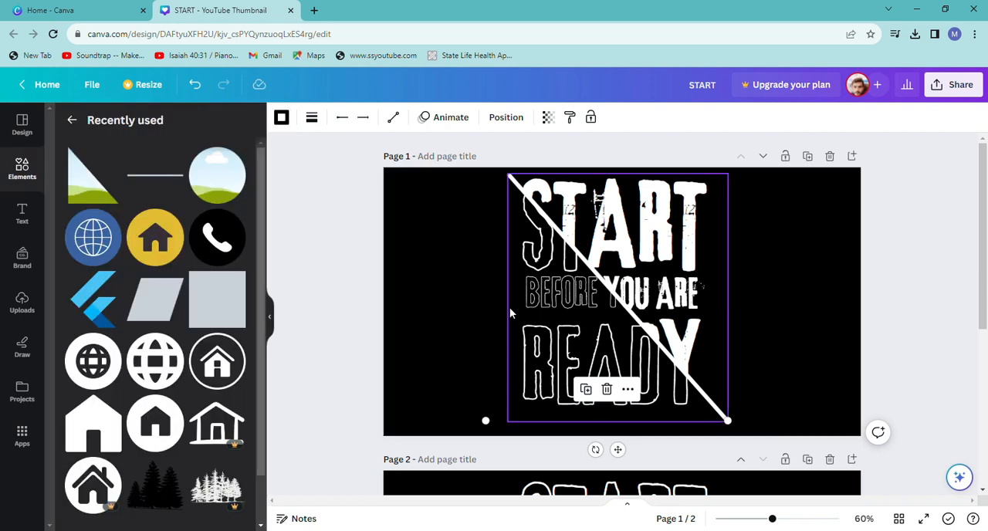
# Add a third line and stand it vertically along the triangular frame's left edge, spanning the frame's full height.
pyautogui.click(509, 308)
pyautogui.click(176, 177)
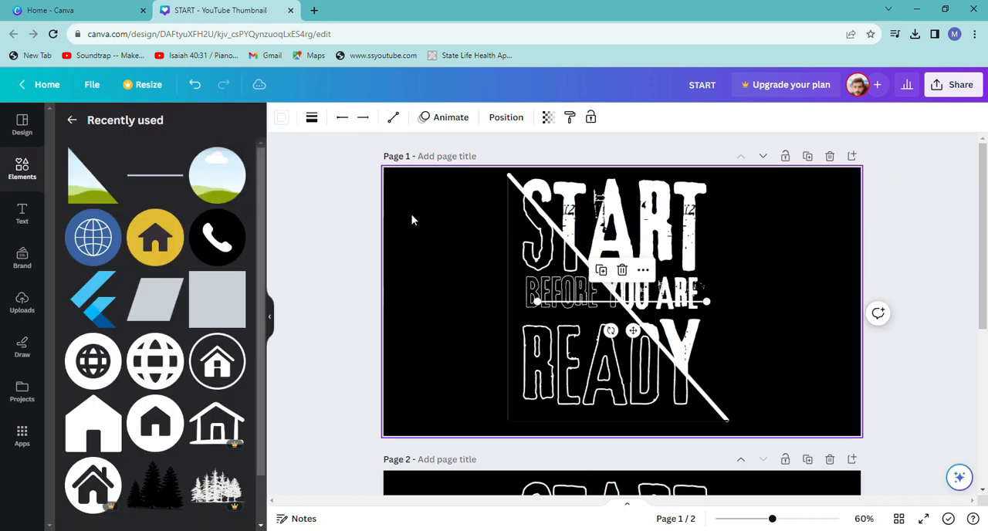
pyautogui.moveTo(708, 301); pyautogui.dragTo(519, 384)
pyautogui.moveTo(538, 301); pyautogui.dragTo(507, 298)
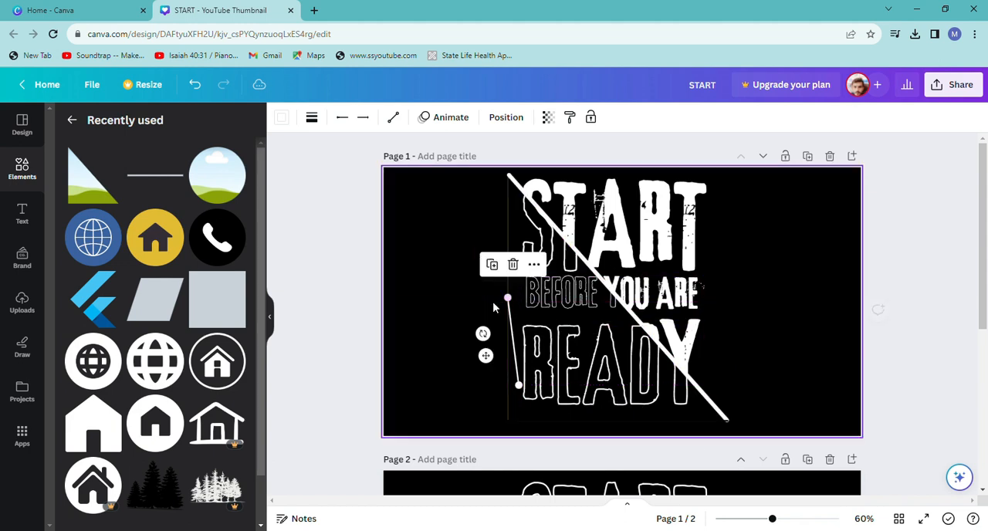
pyautogui.moveTo(519, 385); pyautogui.dragTo(486, 409)
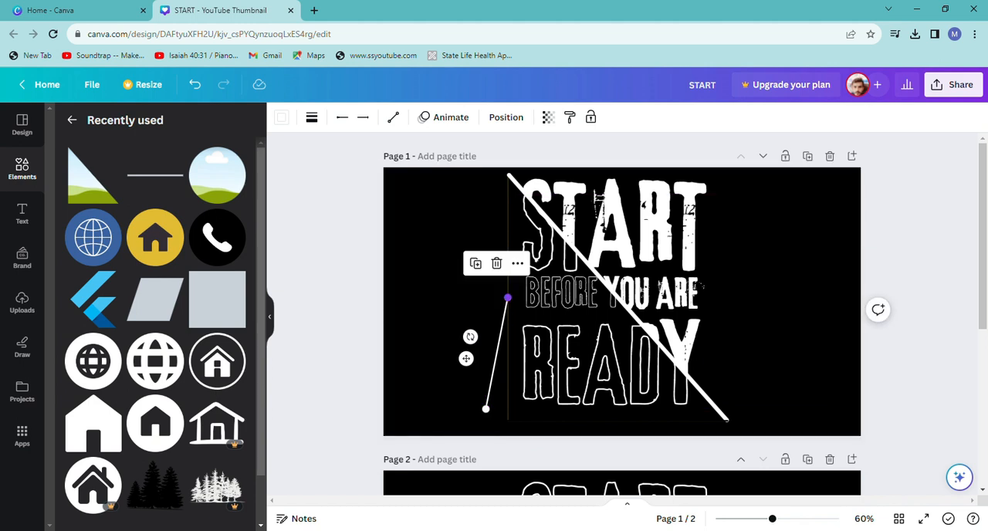
pyautogui.moveTo(508, 298); pyautogui.dragTo(506, 174)
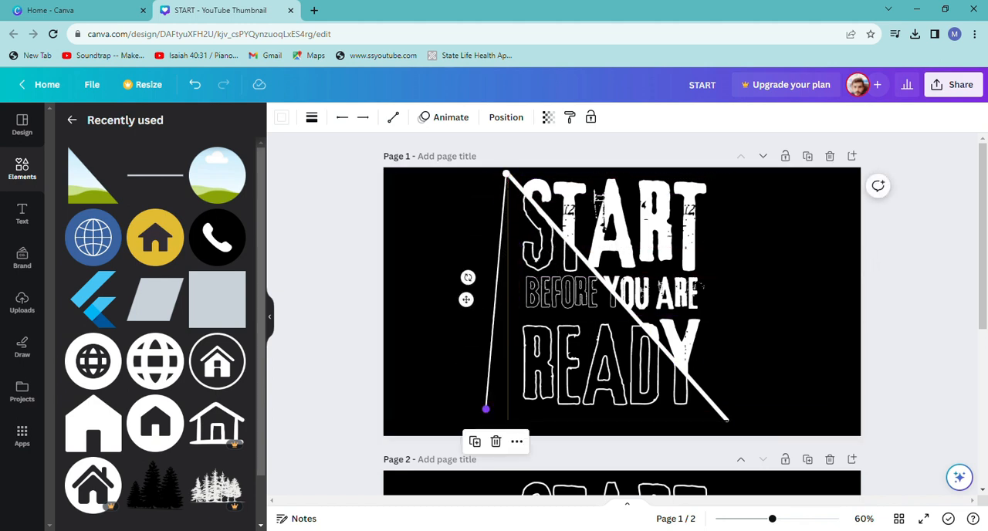
pyautogui.moveTo(485, 408); pyautogui.dragTo(506, 419)
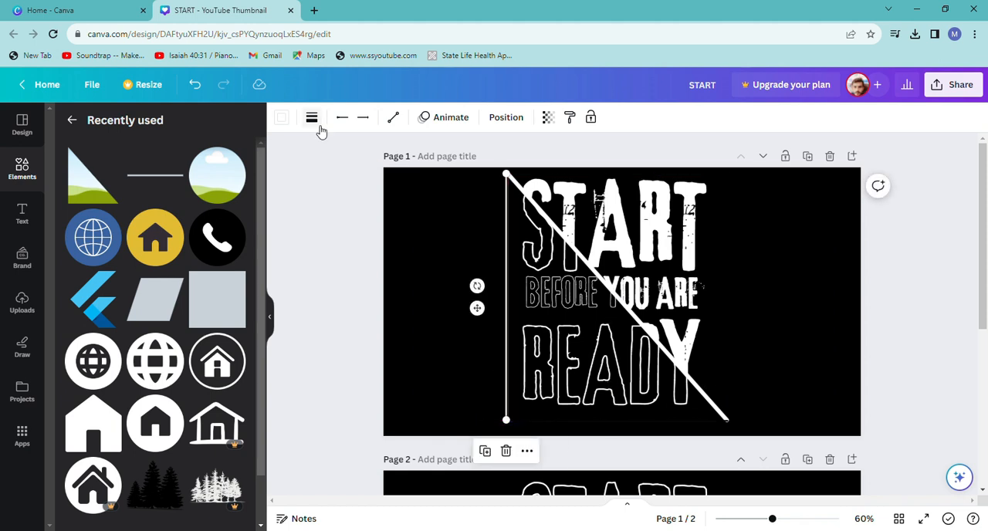
# Color the vertical line along the triangular frame's left edge black.
pyautogui.click(281, 118)
pyautogui.click(108, 193)
pyautogui.click(610, 257)
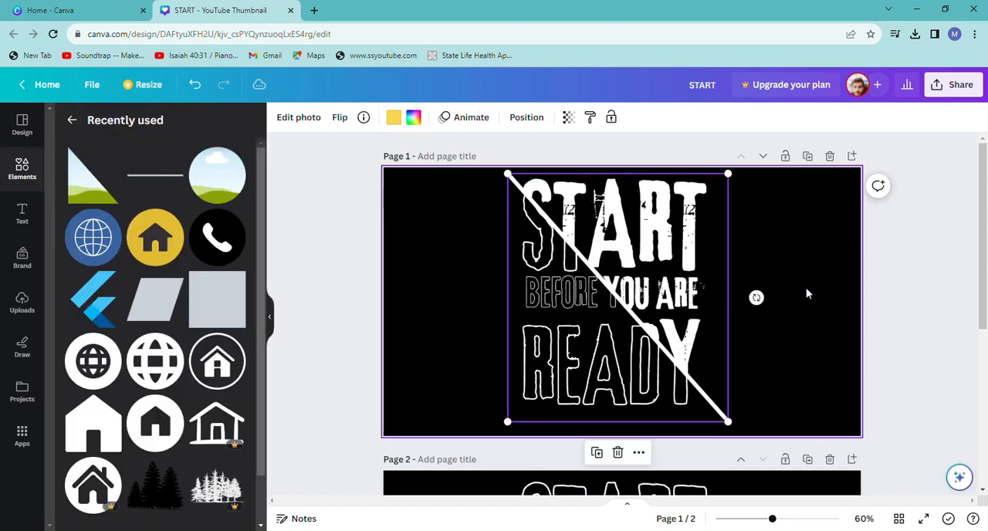
pyautogui.click(808, 292)
pyautogui.click(506, 331)
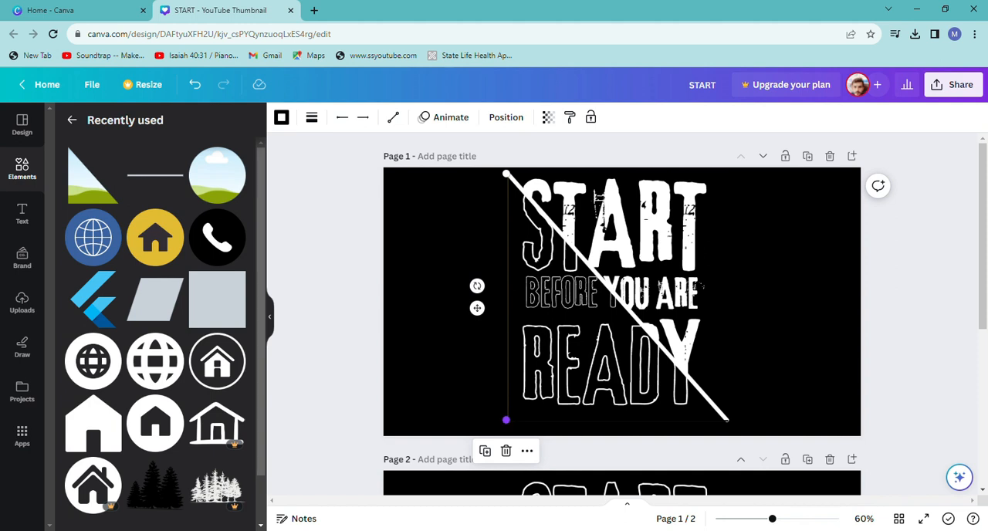
pyautogui.click(763, 346)
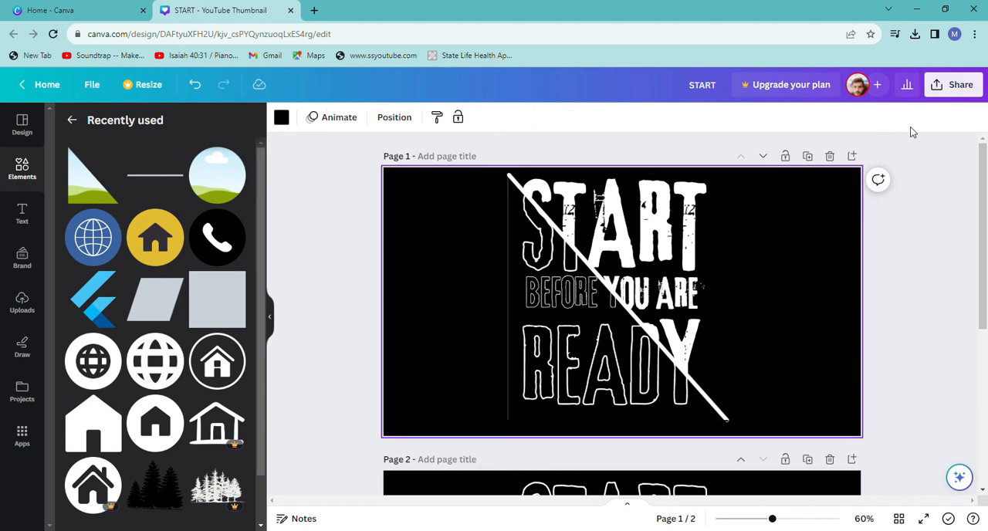
# Download only page 1 of the design as a PNG.
pyautogui.click(975, 85)
pyautogui.click(811, 395)
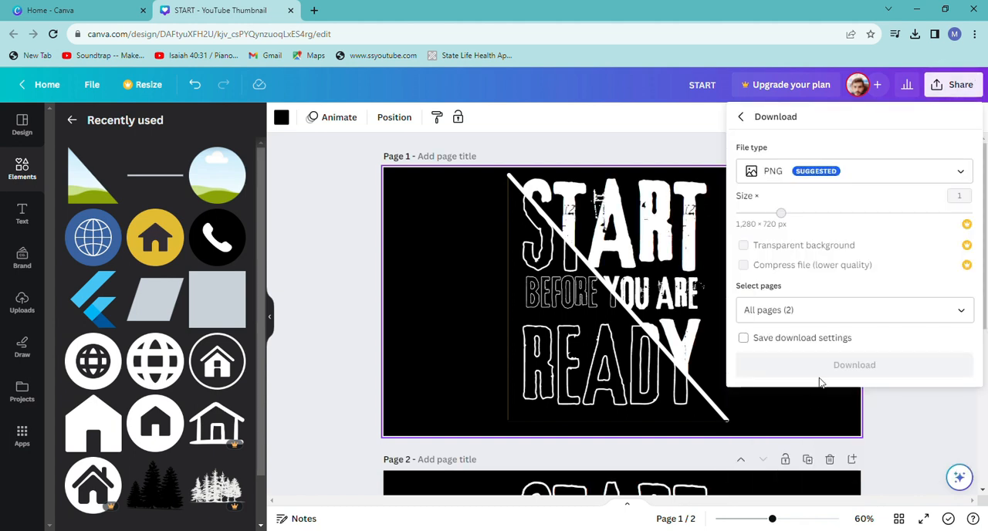
pyautogui.click(949, 312)
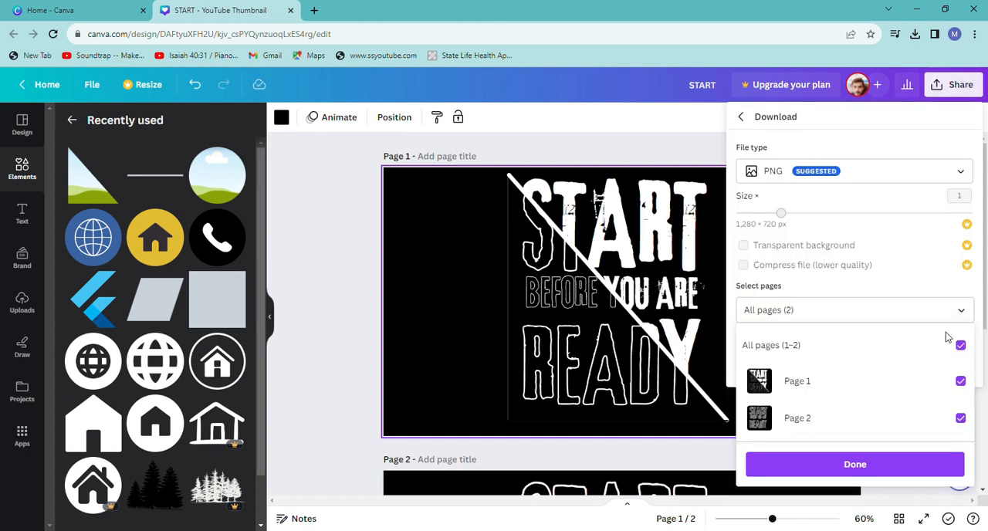
pyautogui.click(902, 380)
pyautogui.click(924, 425)
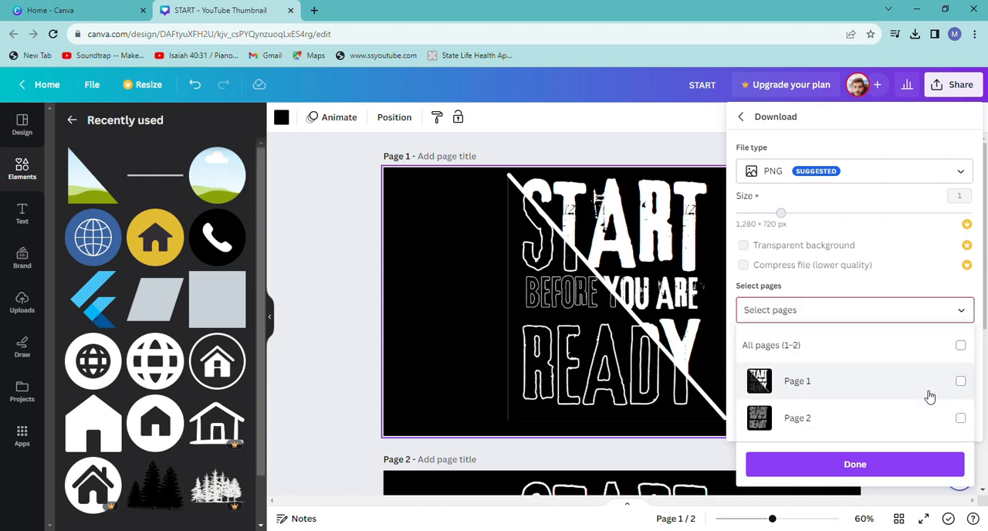
pyautogui.click(926, 380)
pyautogui.click(943, 467)
pyautogui.click(855, 365)
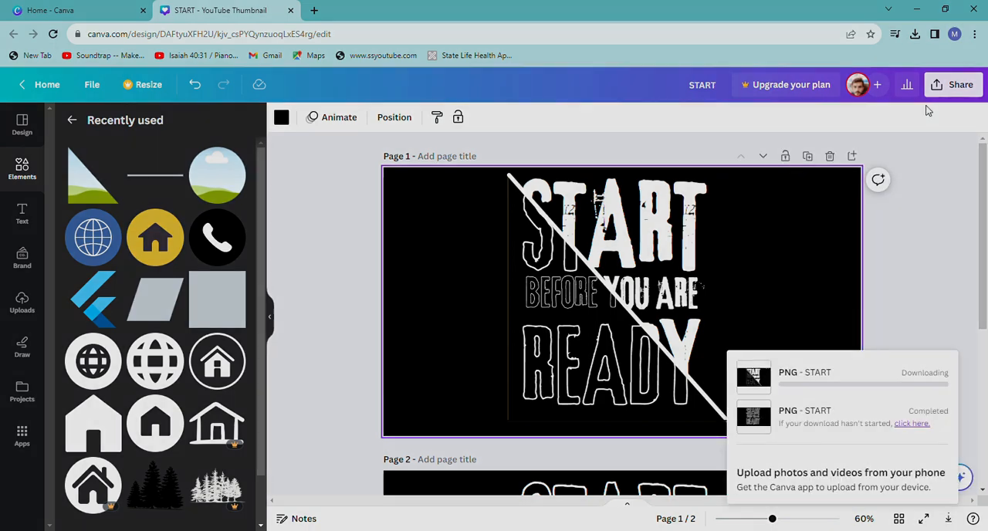